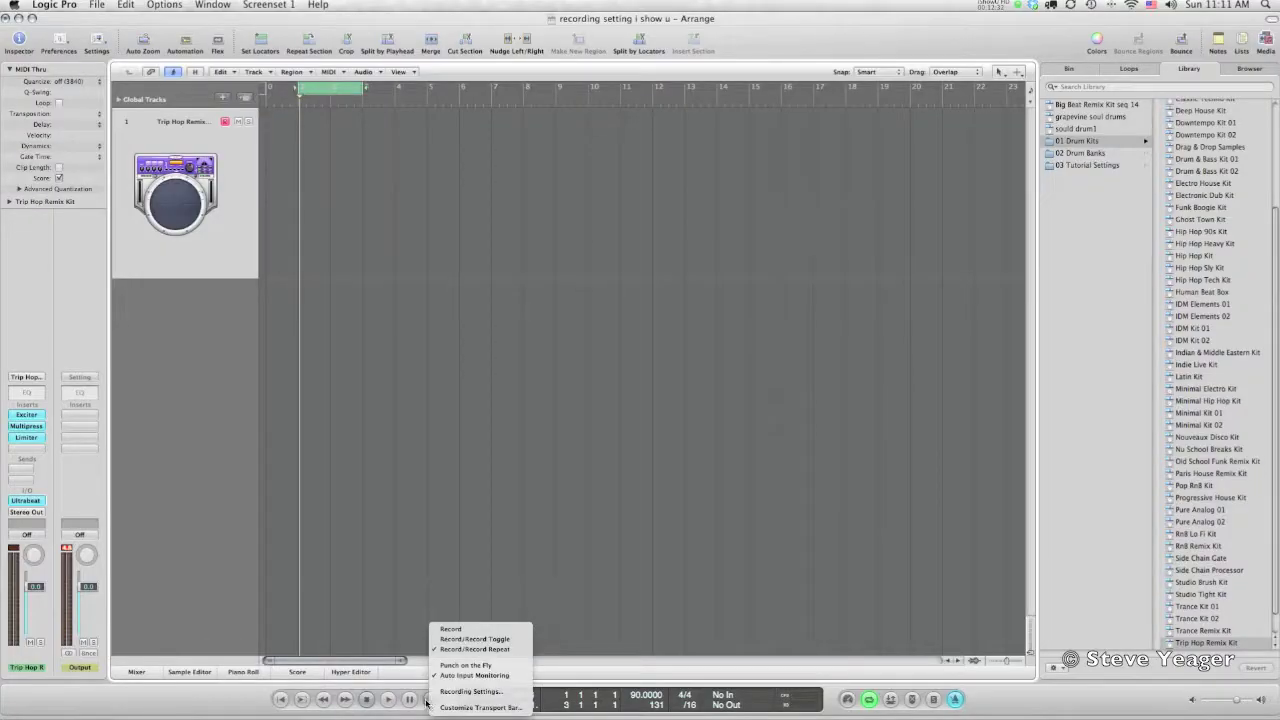
In Recording Settings, set Overlapping Recordings to 'Create tracks in Cycle record'.
{"action": "left_click", "coordinate": [470, 691]}
{"action": "left_click", "coordinate": [742, 382]}
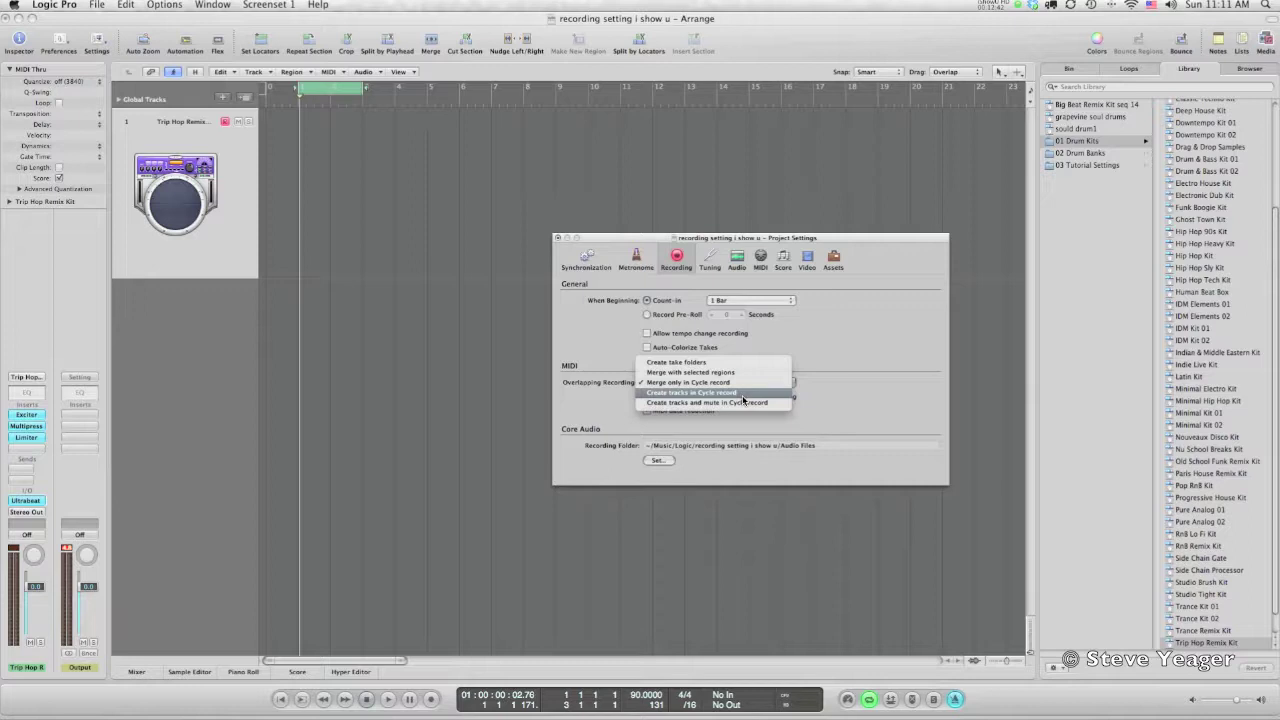
{"action": "left_click", "coordinate": [742, 393]}
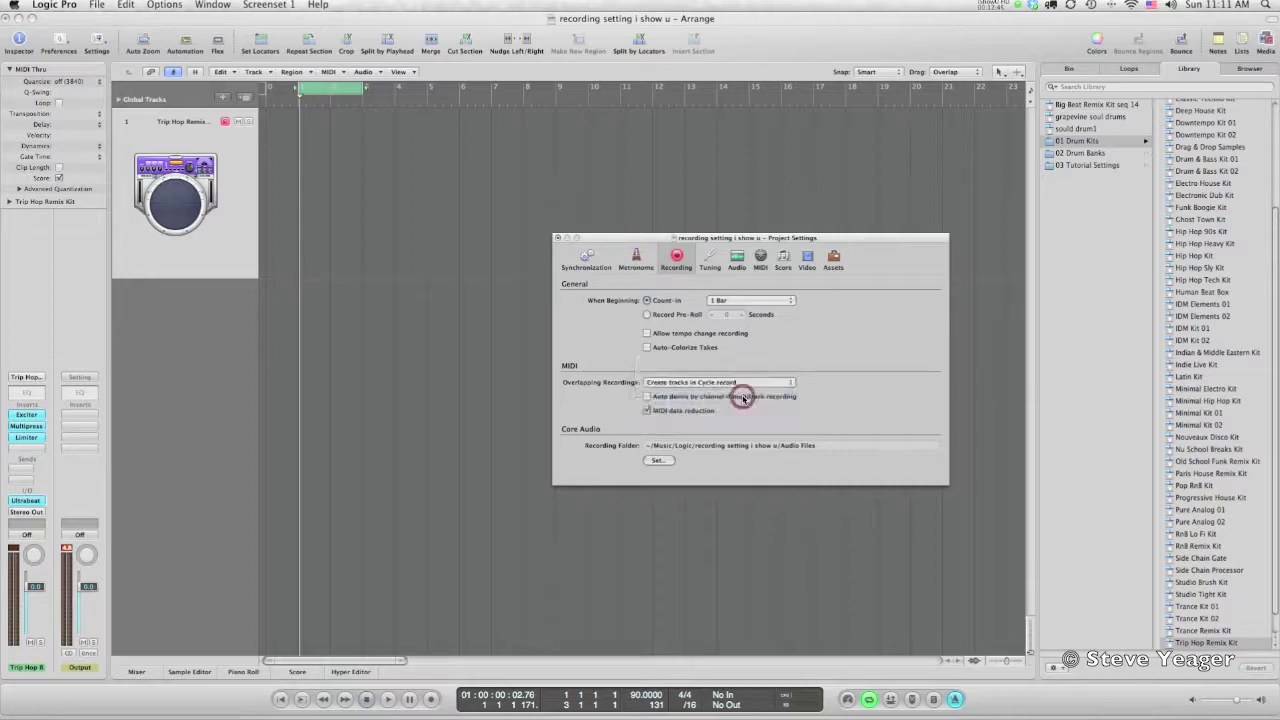
{"action": "left_click", "coordinate": [557, 240]}
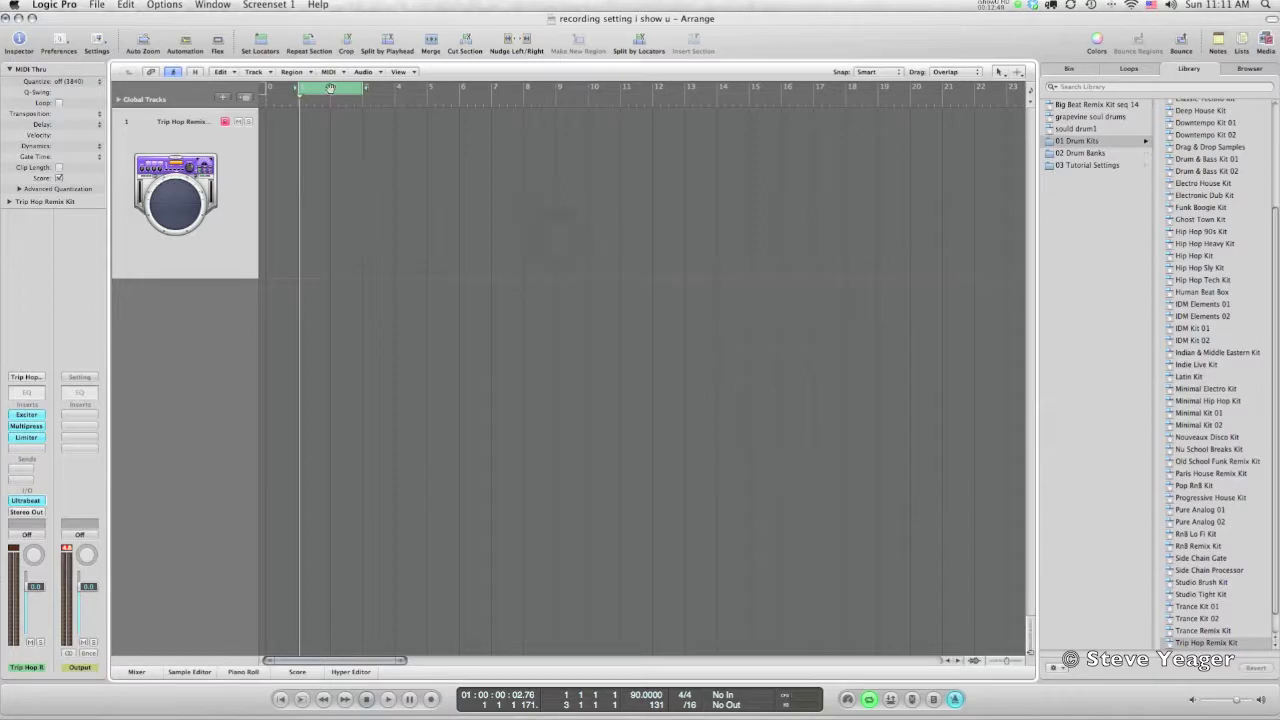
{"action": "left_click", "coordinate": [330, 88]}
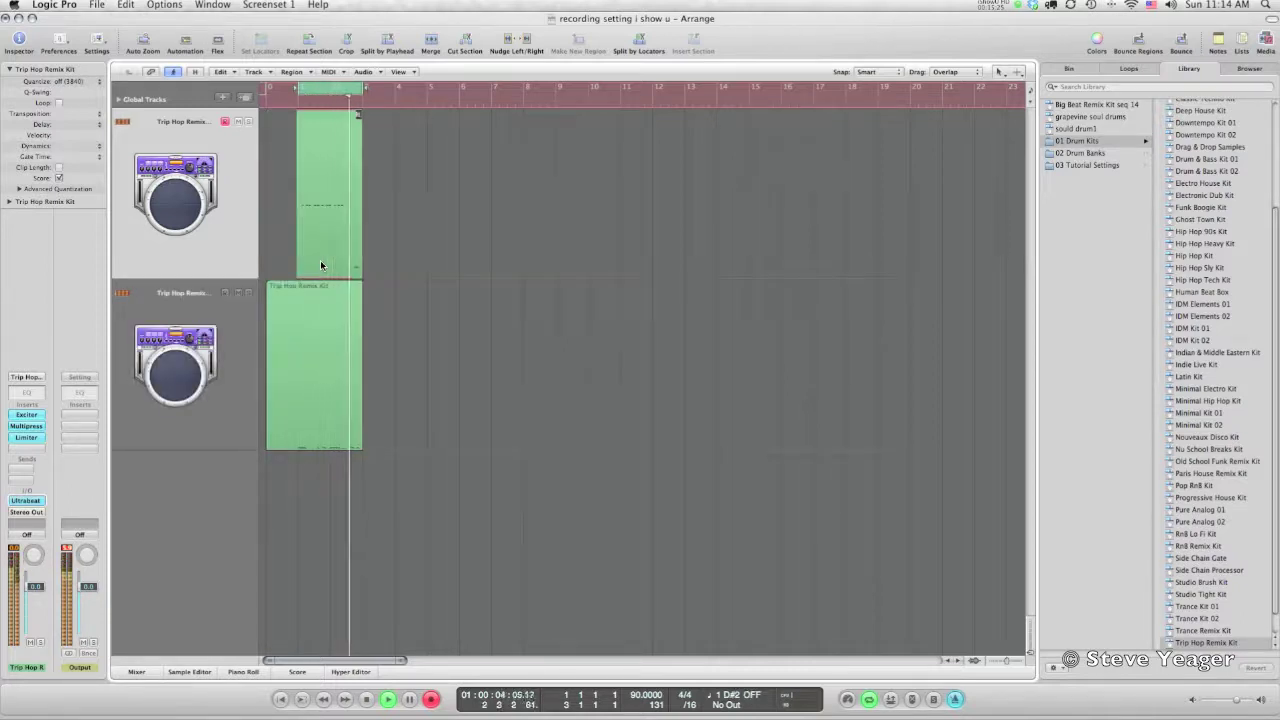
Cycle-record several passes of the drum part, each landing on a new Trip Hop Remix Kit track.
{"action": "key", "text": "r"}
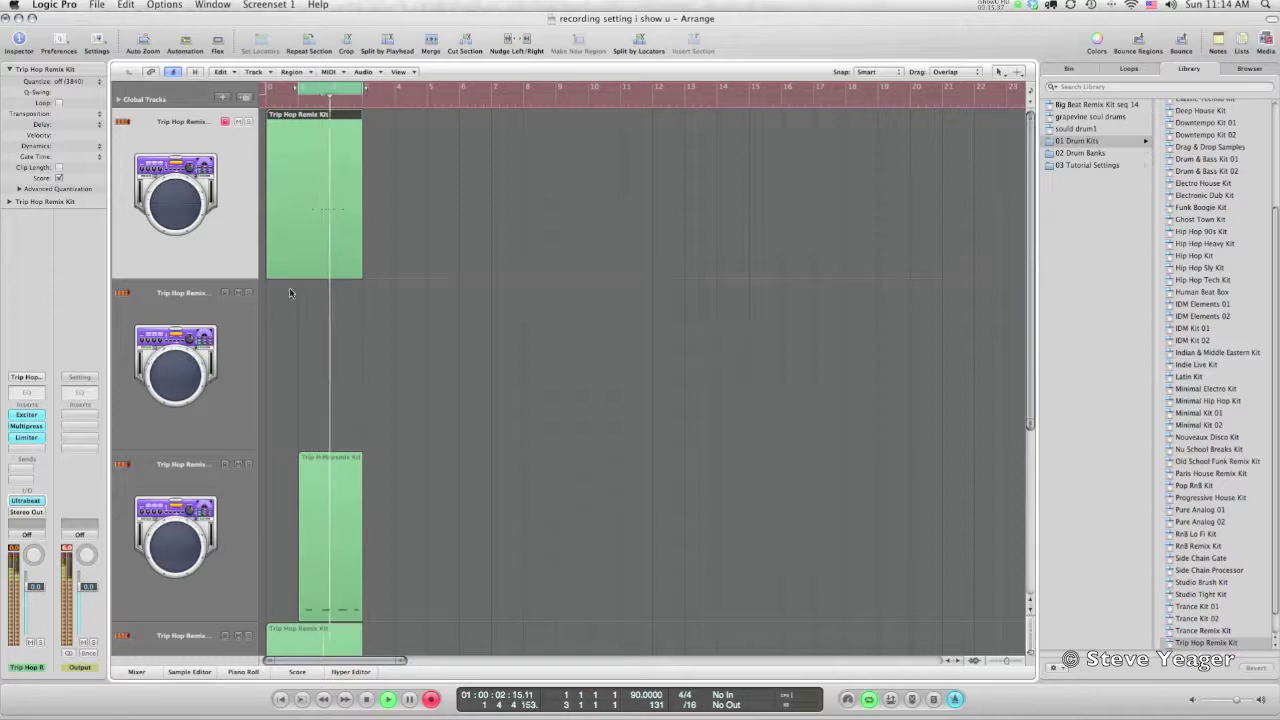
Stop cycle recording and audition the takes by selecting each Trip Hop Remix Kit track.
{"action": "left_click", "coordinate": [235, 364]}
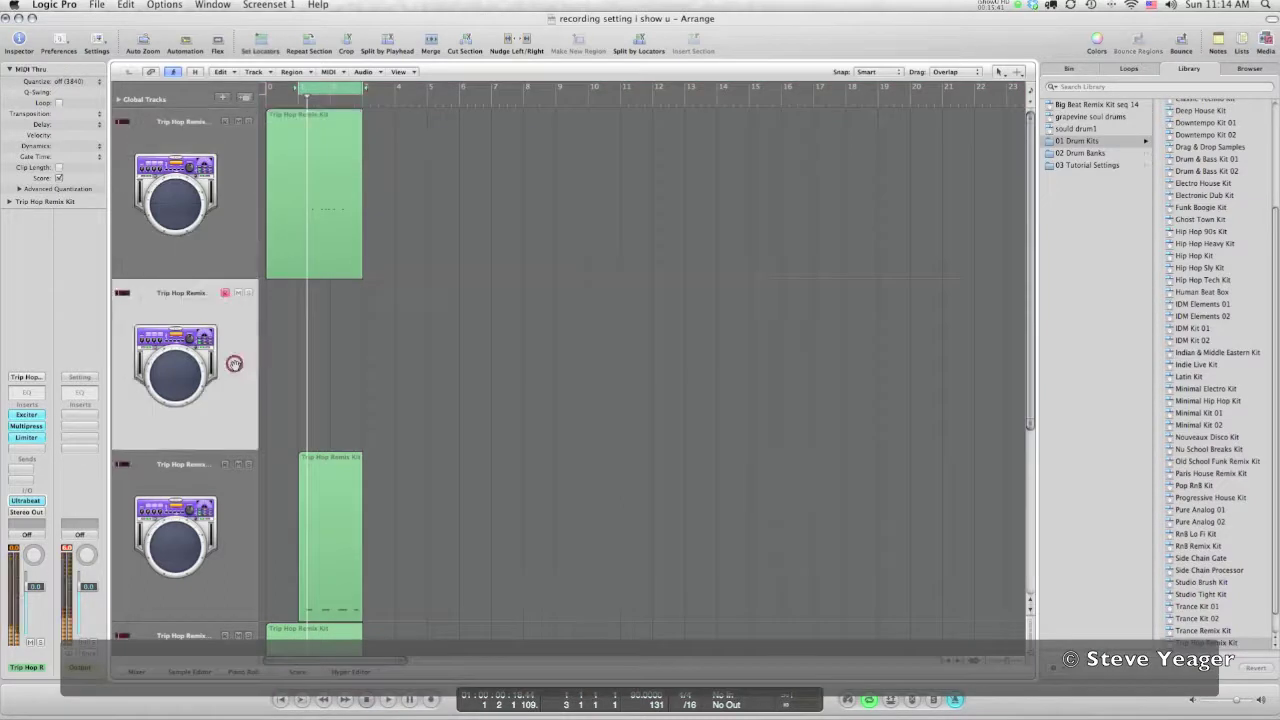
{"action": "key", "text": "space"}
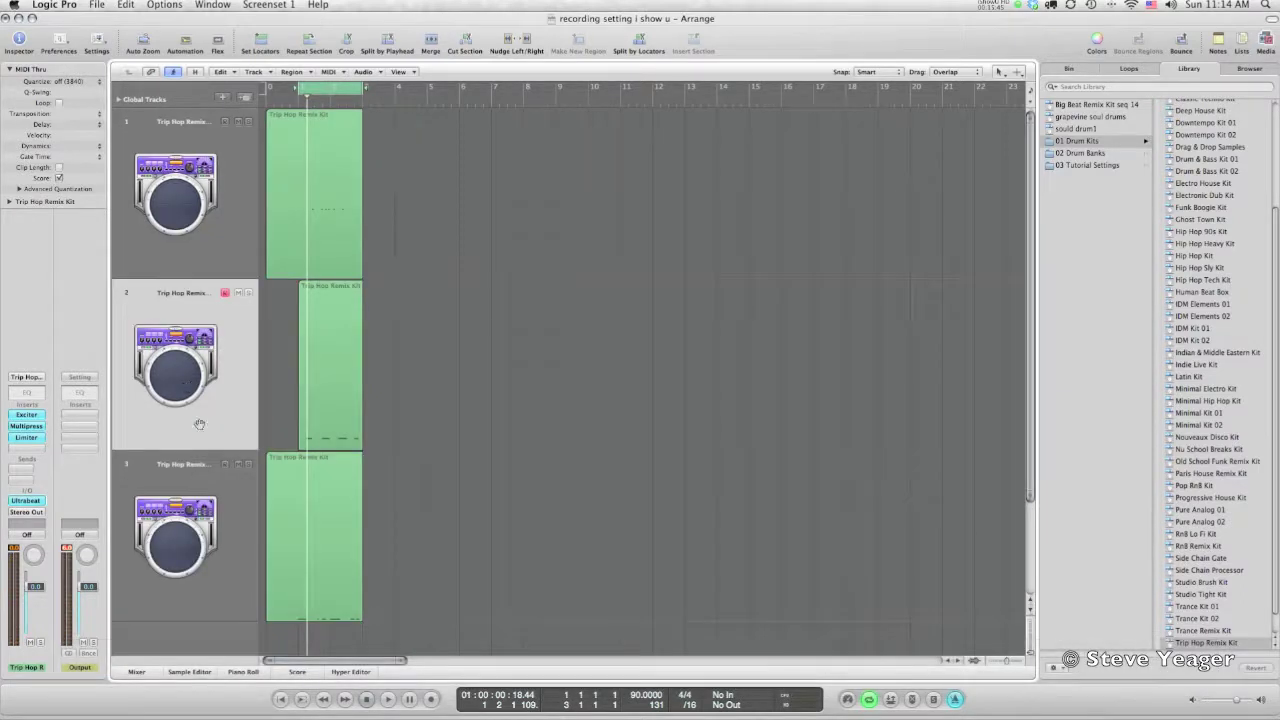
{"action": "left_click", "coordinate": [228, 500]}
{"action": "left_click", "coordinate": [232, 403]}
{"action": "left_click", "coordinate": [233, 252]}
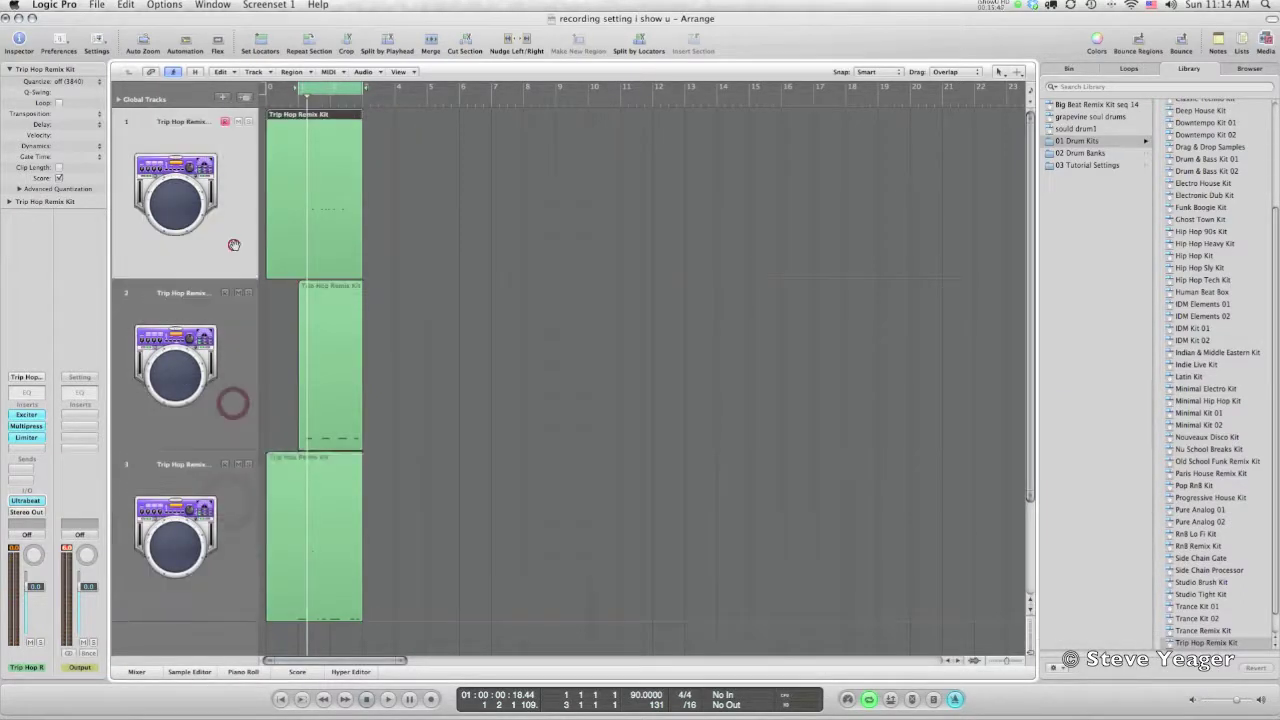
{"action": "left_click", "coordinate": [240, 407]}
{"action": "left_click", "coordinate": [235, 502]}
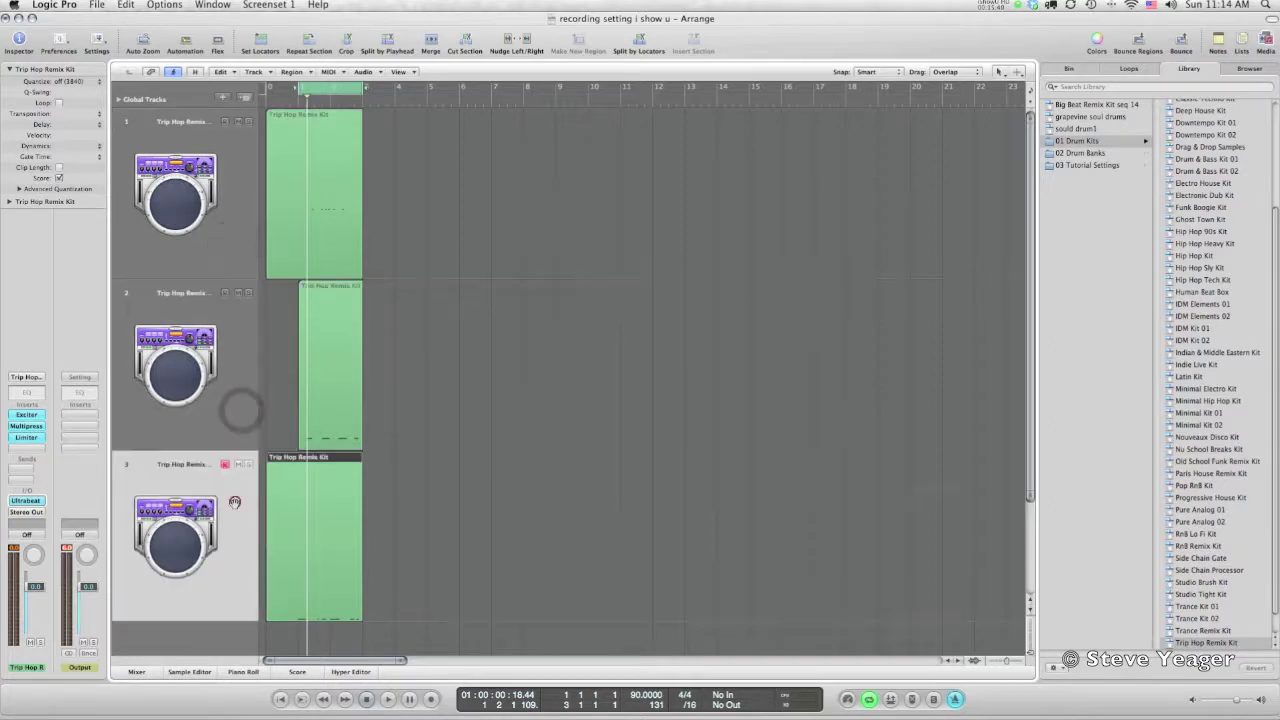
Keep comparing the first and second tracks' takes, then show the mixer.
{"action": "left_click", "coordinate": [236, 380]}
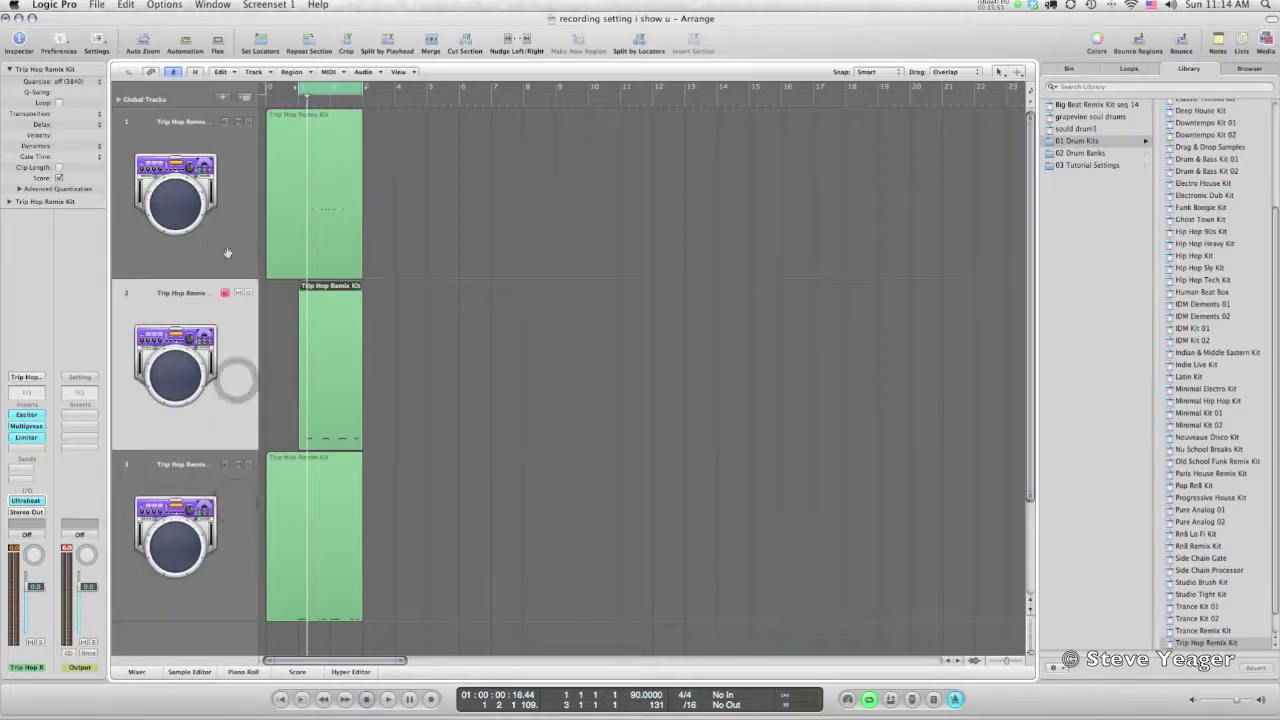
{"action": "left_click", "coordinate": [227, 252]}
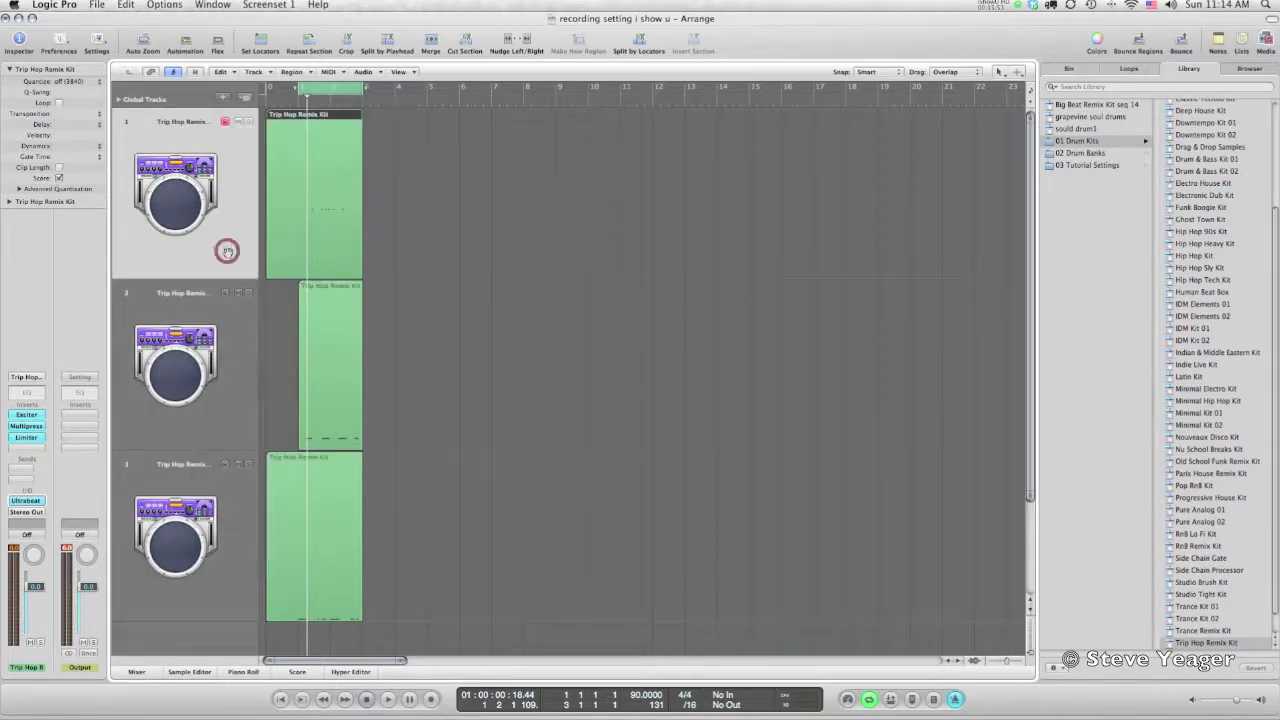
{"action": "left_click", "coordinate": [228, 393]}
{"action": "left_click", "coordinate": [228, 263]}
{"action": "left_click", "coordinate": [217, 421]}
{"action": "left_click", "coordinate": [238, 225]}
{"action": "left_click", "coordinate": [137, 672]}
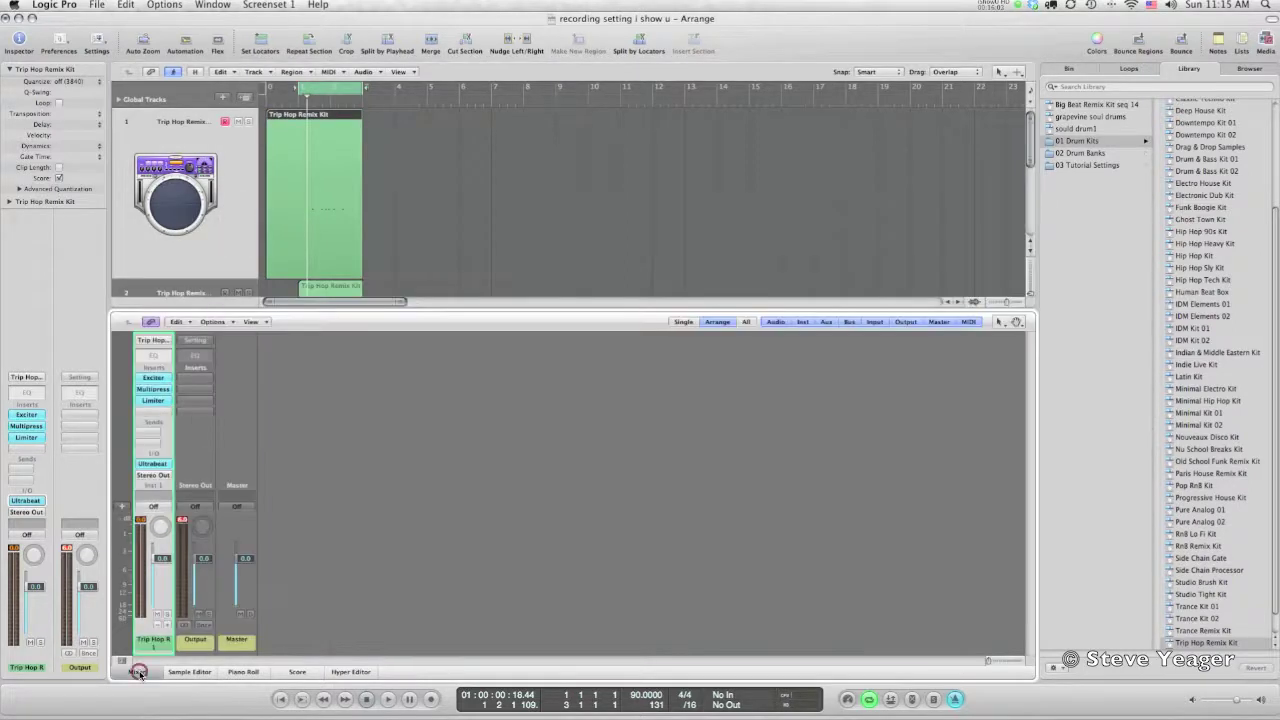
Hide the mixer and lower the first Trip Hop Remix Kit track's volume to -3.5 dB.
{"action": "left_click", "coordinate": [139, 673]}
{"action": "left_click", "coordinate": [146, 676]}
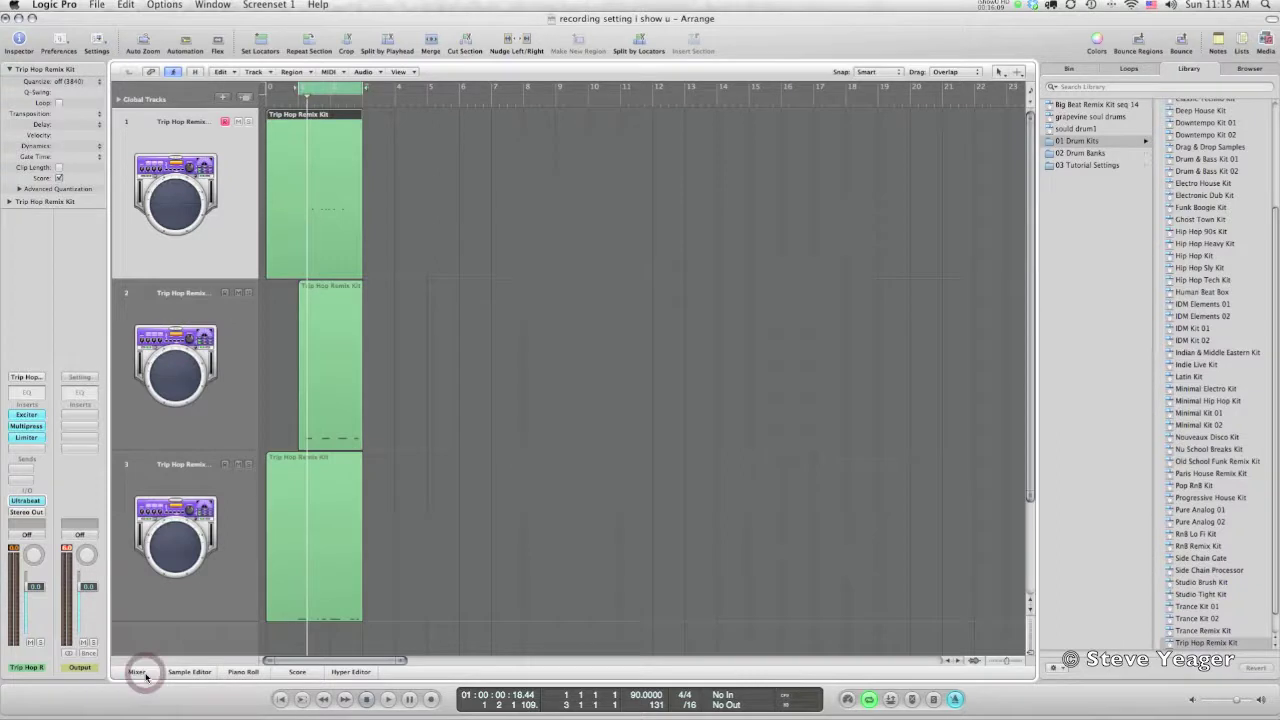
{"action": "left_click", "coordinate": [214, 436]}
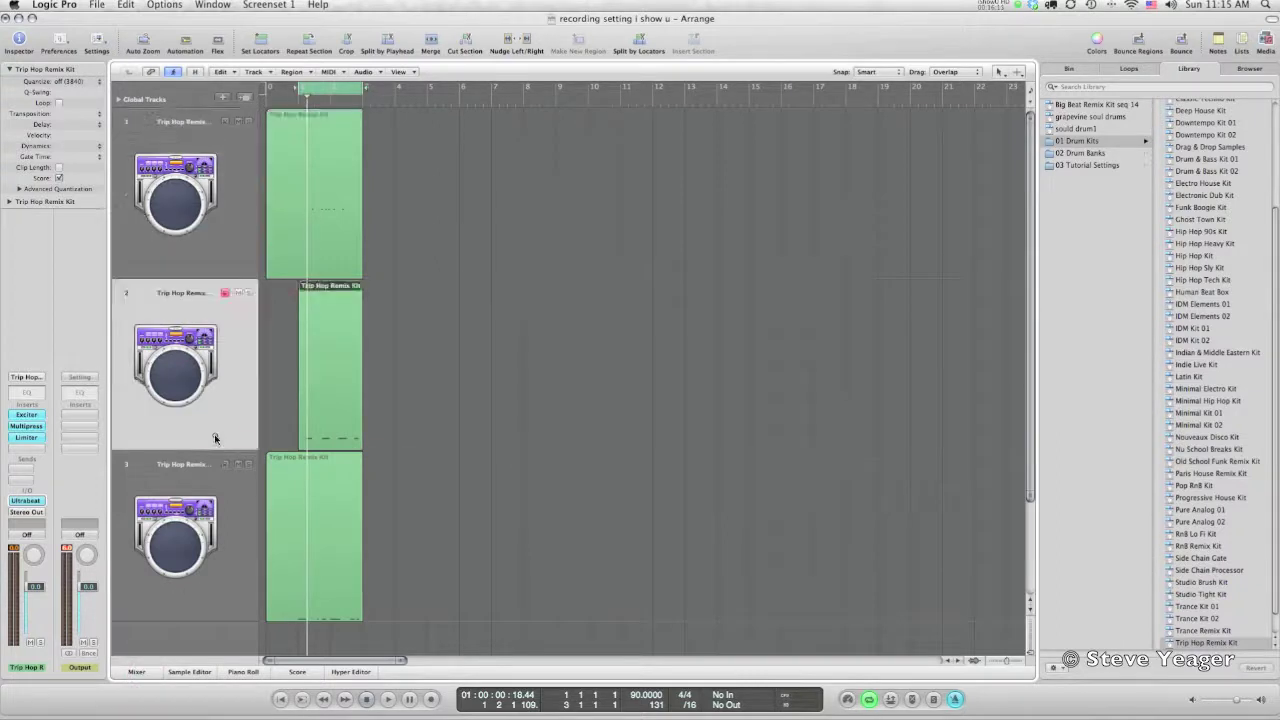
{"action": "left_click", "coordinate": [235, 530]}
{"action": "left_click", "coordinate": [235, 530]}
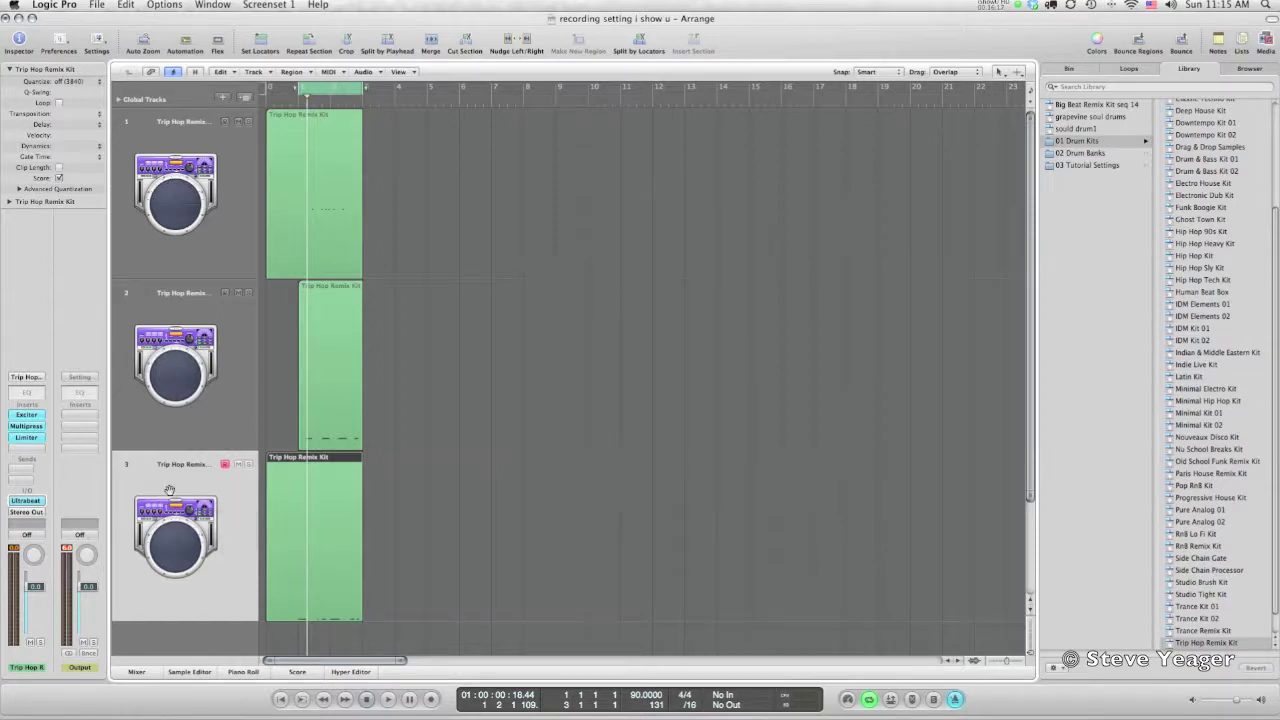
{"action": "left_click_drag", "start_coordinate": [35, 586], "coordinate": [35, 594]}
Compare the three takes by switching between the first, second and third tracks.
{"action": "left_click", "coordinate": [223, 390]}
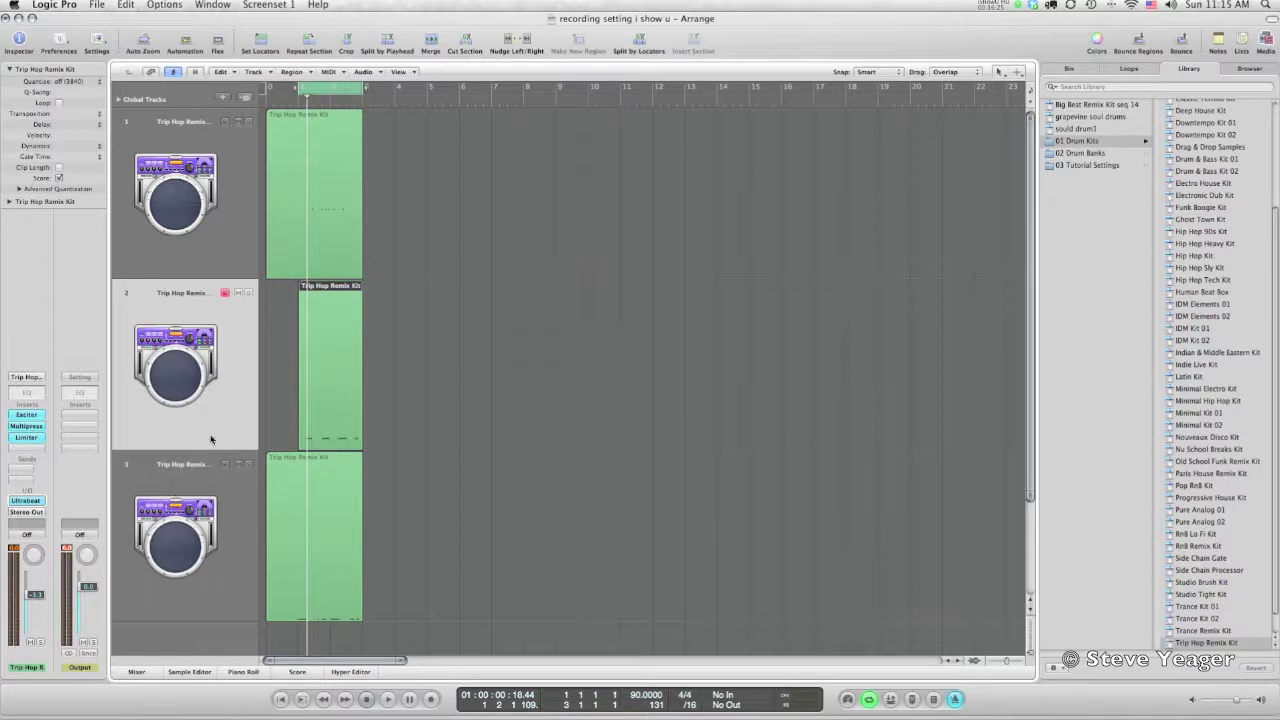
{"action": "left_click", "coordinate": [217, 227]}
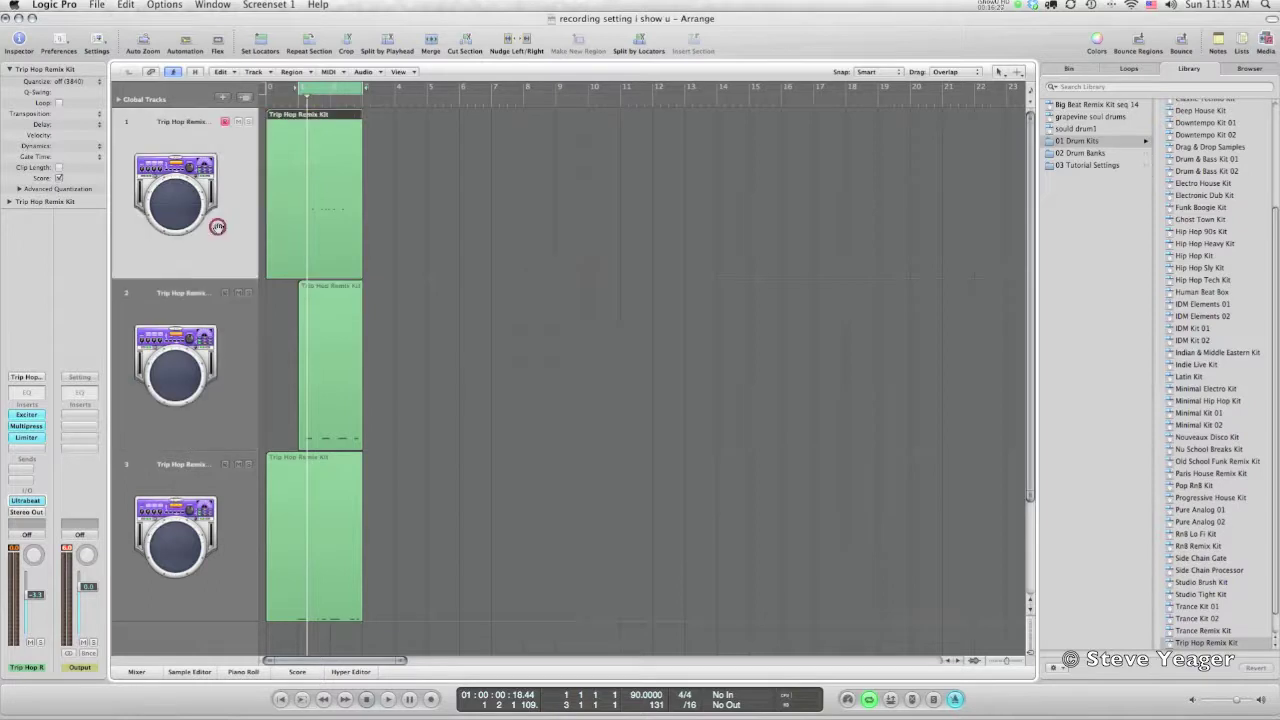
{"action": "left_click", "coordinate": [232, 356]}
{"action": "left_click", "coordinate": [231, 512]}
{"action": "left_click", "coordinate": [231, 400]}
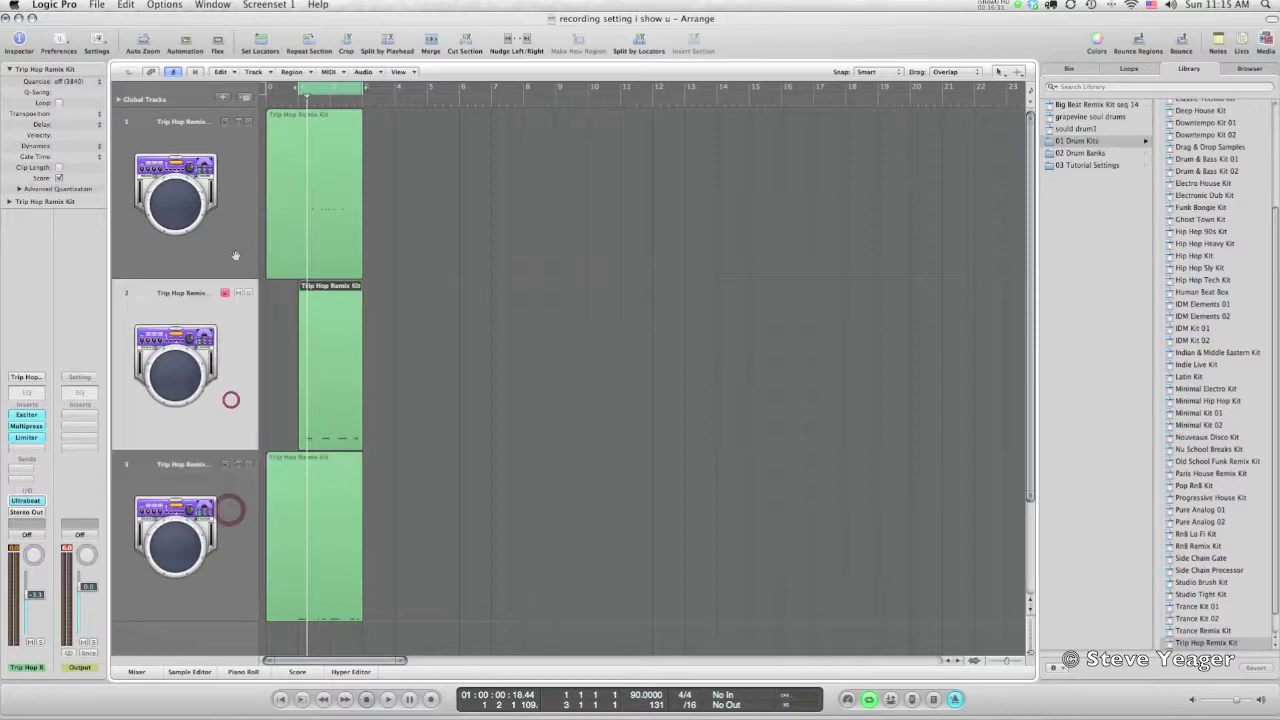
{"action": "left_click", "coordinate": [235, 250]}
{"action": "left_click", "coordinate": [238, 390]}
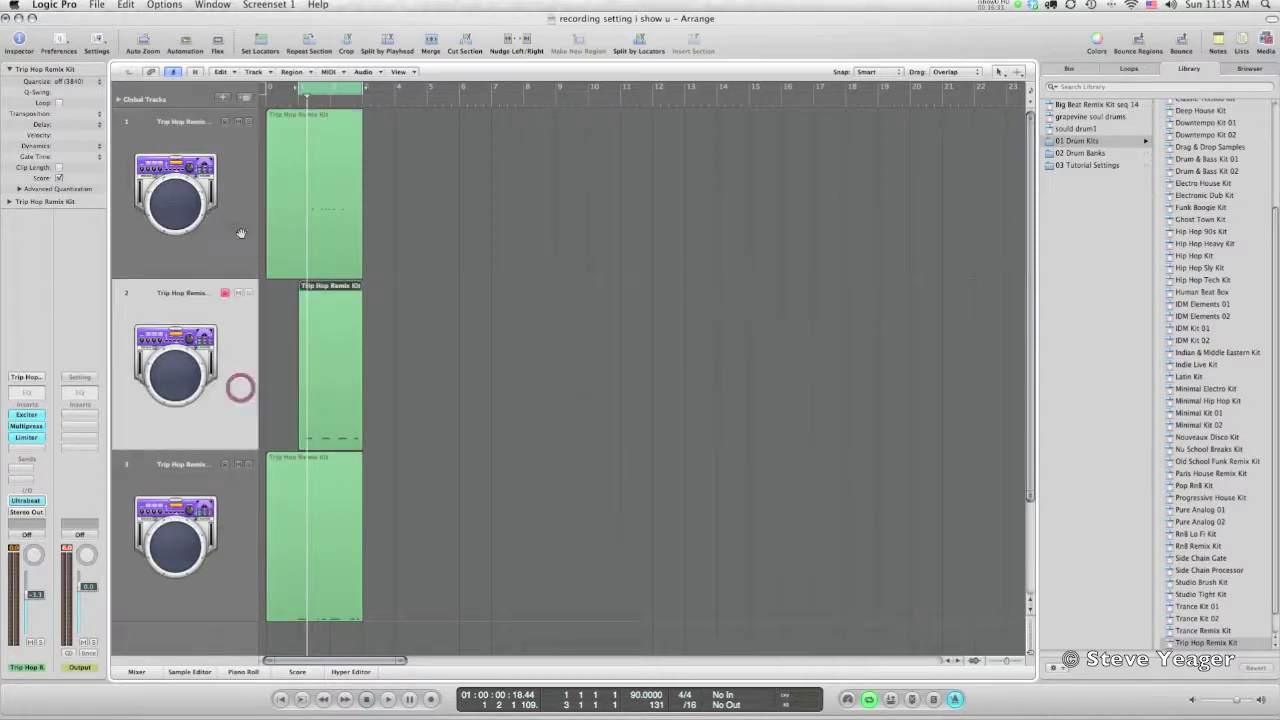
{"action": "left_click", "coordinate": [240, 233]}
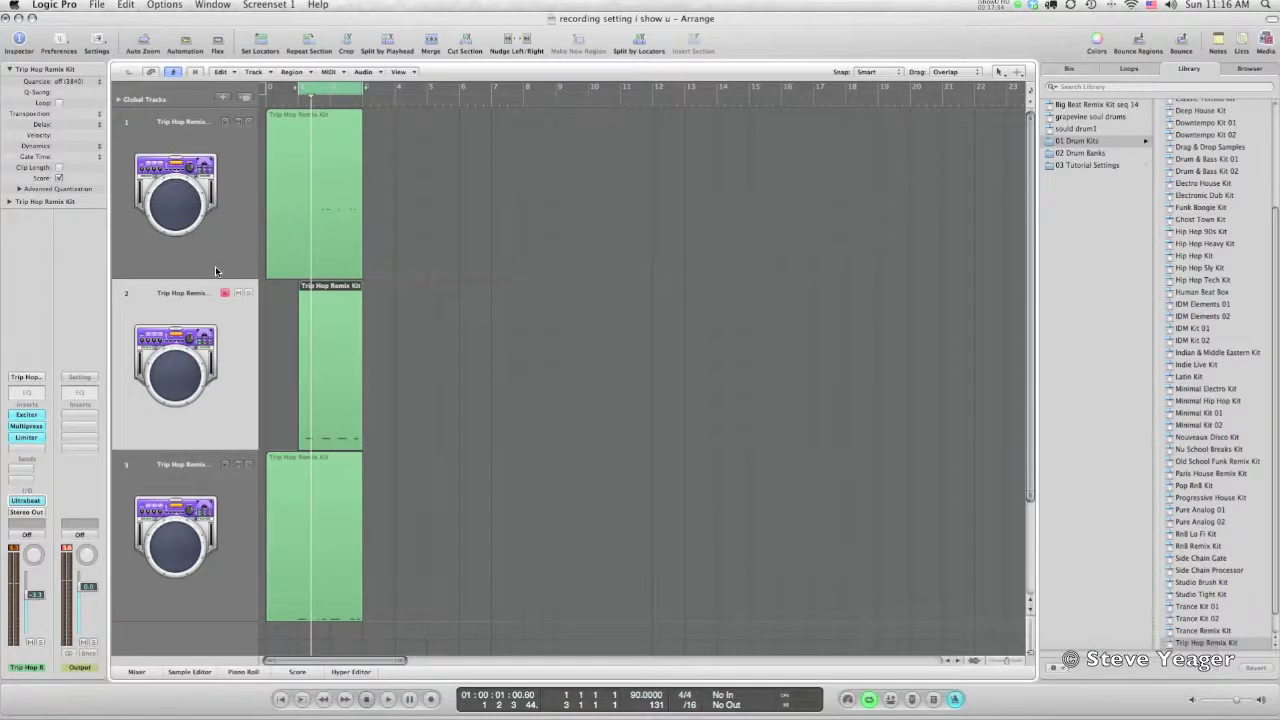
Delete track 2's take, move track 3's take onto track 1, and select all takes there.
{"action": "left_click", "coordinate": [215, 266]}
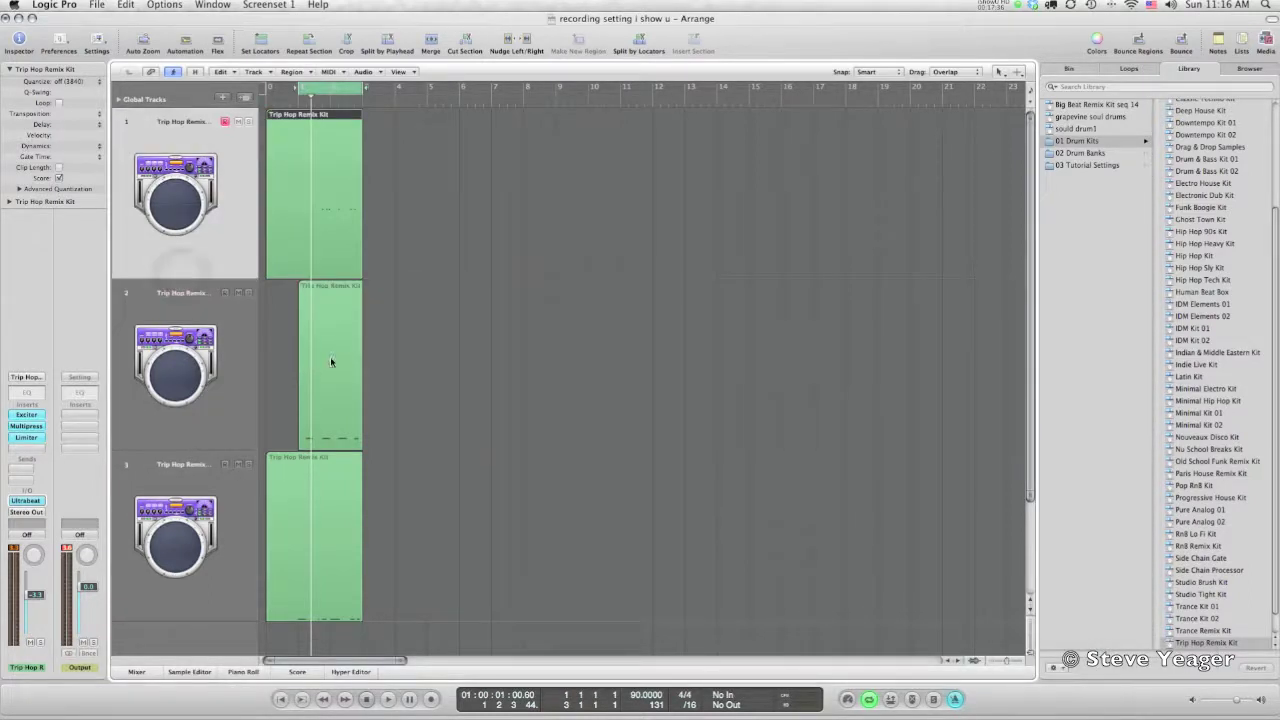
{"action": "left_click", "coordinate": [339, 287]}
{"action": "key", "text": "Delete"}
{"action": "left_click_drag", "start_coordinate": [311, 505], "coordinate": [312, 212]}
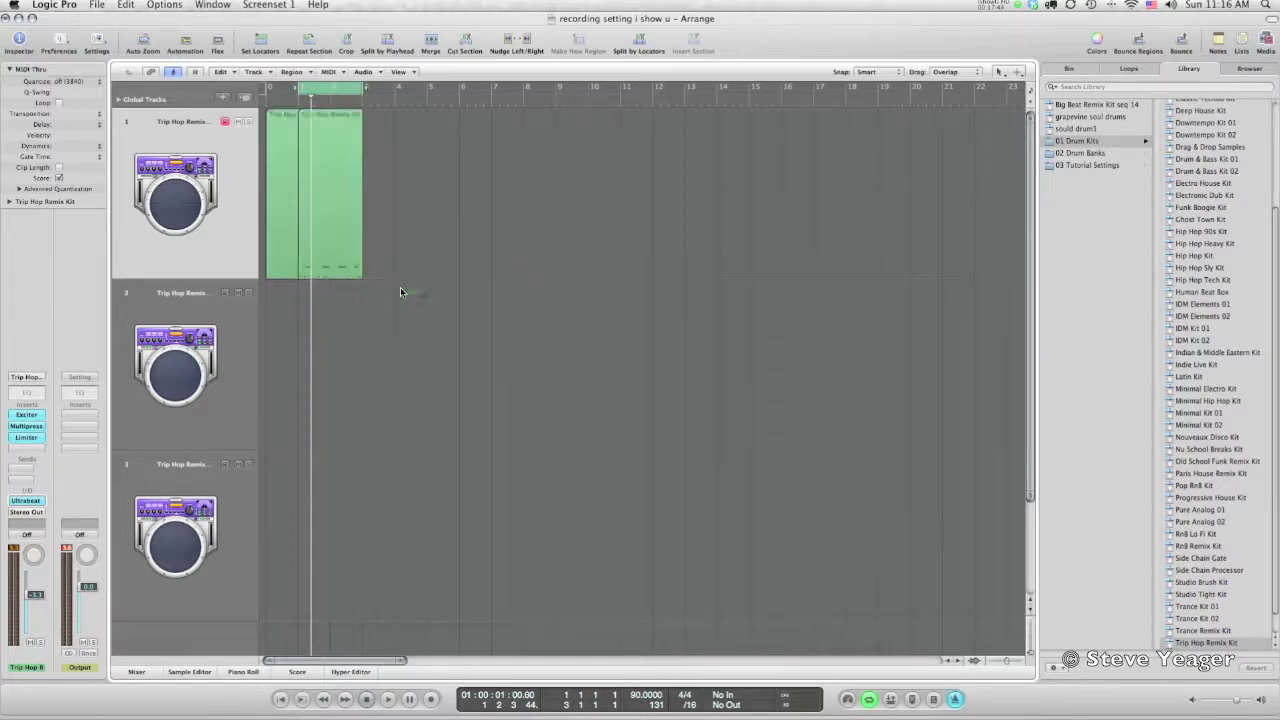
{"action": "left_click_drag", "start_coordinate": [422, 294], "coordinate": [296, 222]}
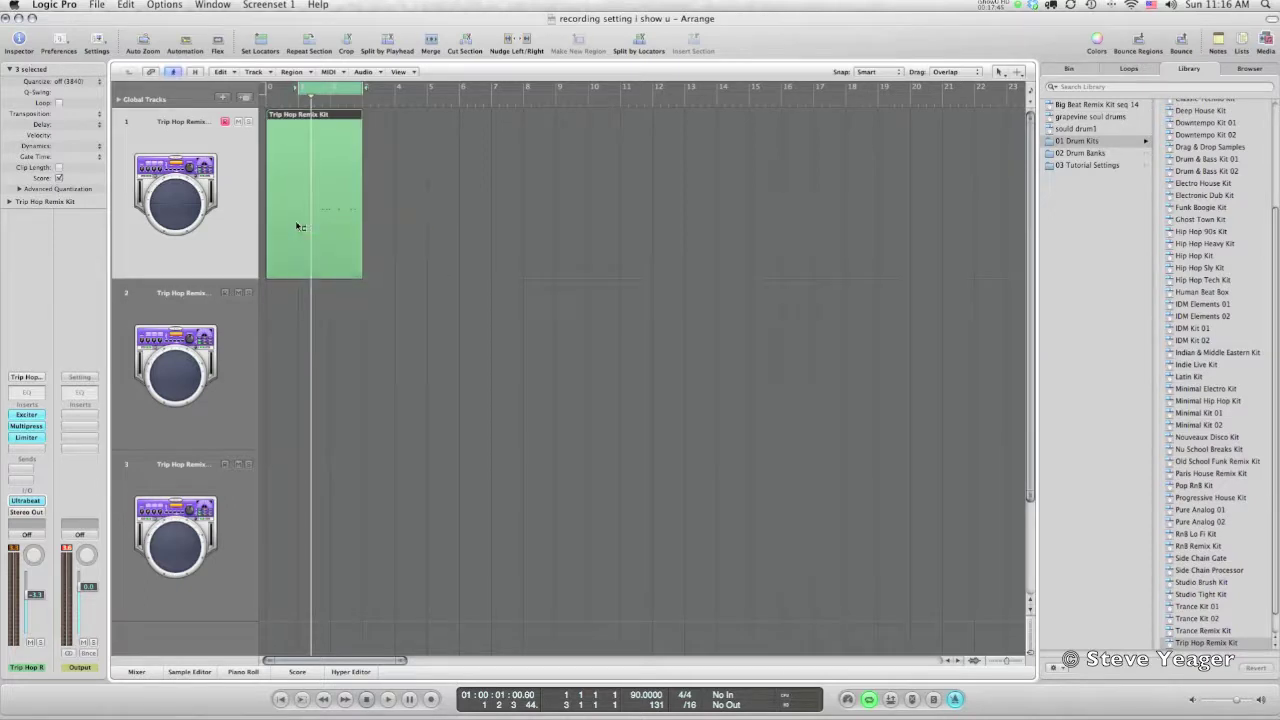
{"action": "right_click", "coordinate": [296, 222]}
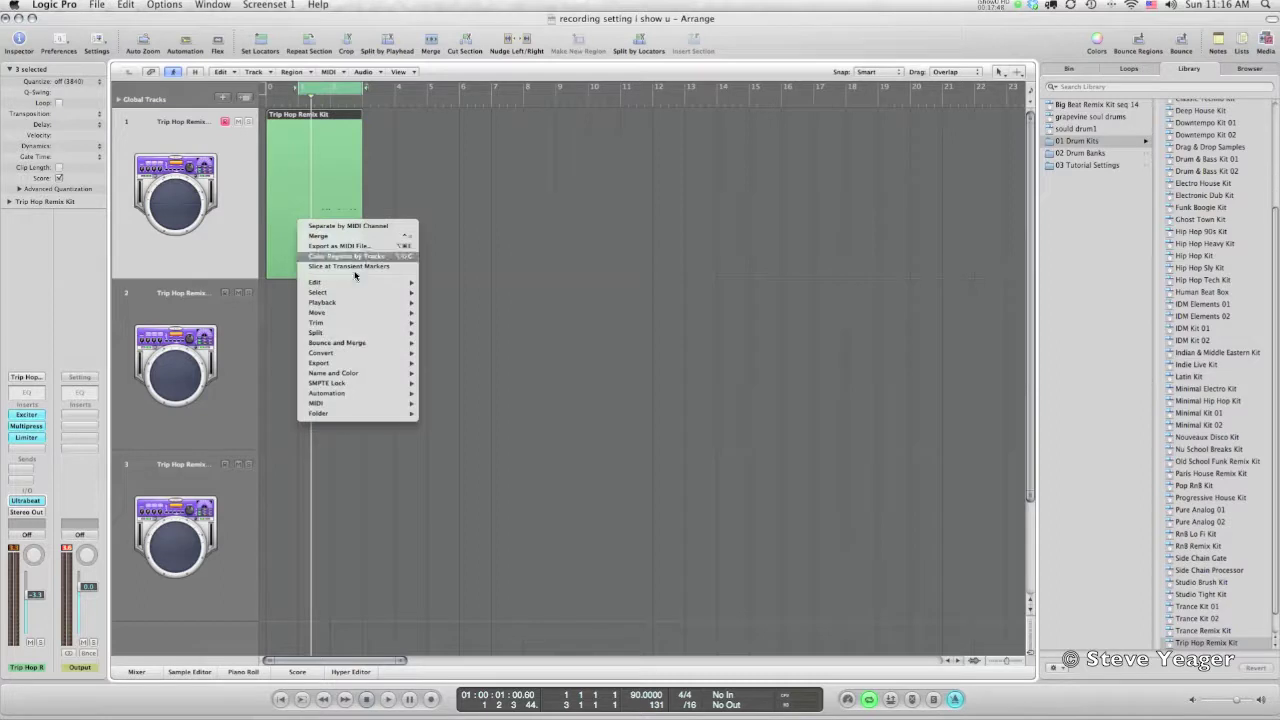
Merge the stacked takes on track 1 into one region and inspect its notes.
{"action": "mouse_move", "coordinate": [357, 304]}
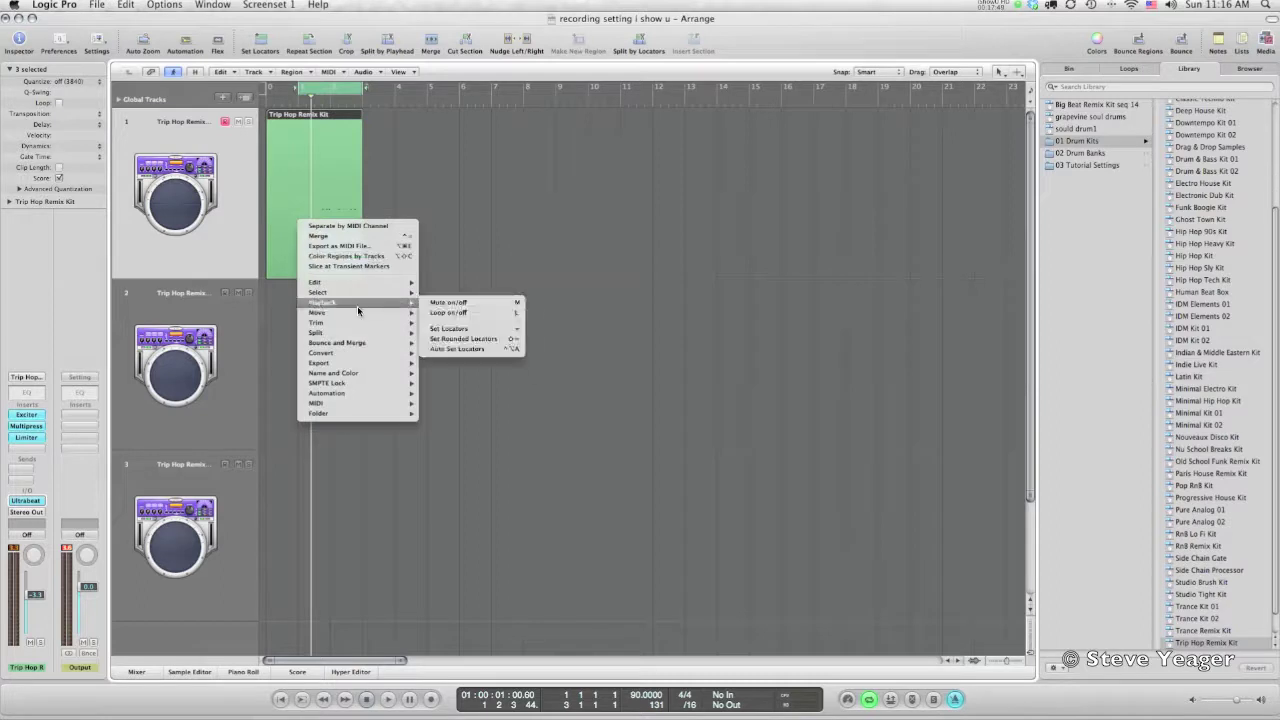
{"action": "left_click", "coordinate": [348, 226]}
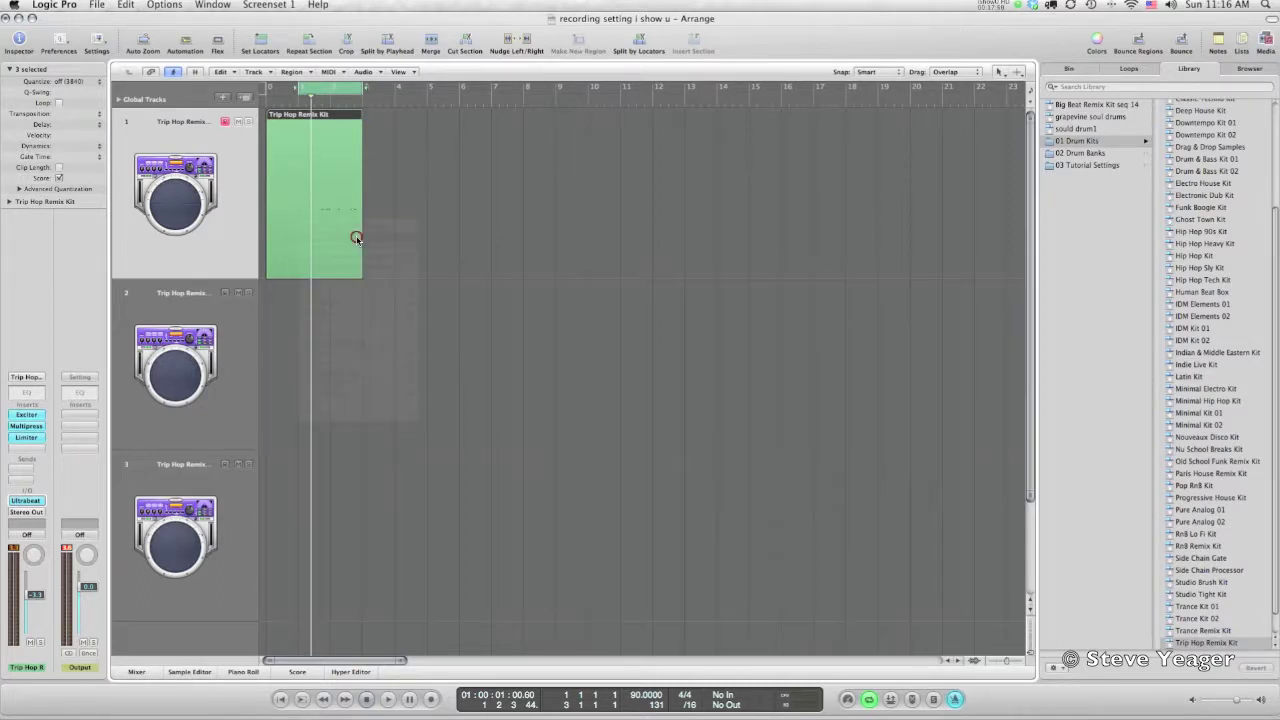
{"action": "double_click", "coordinate": [302, 208]}
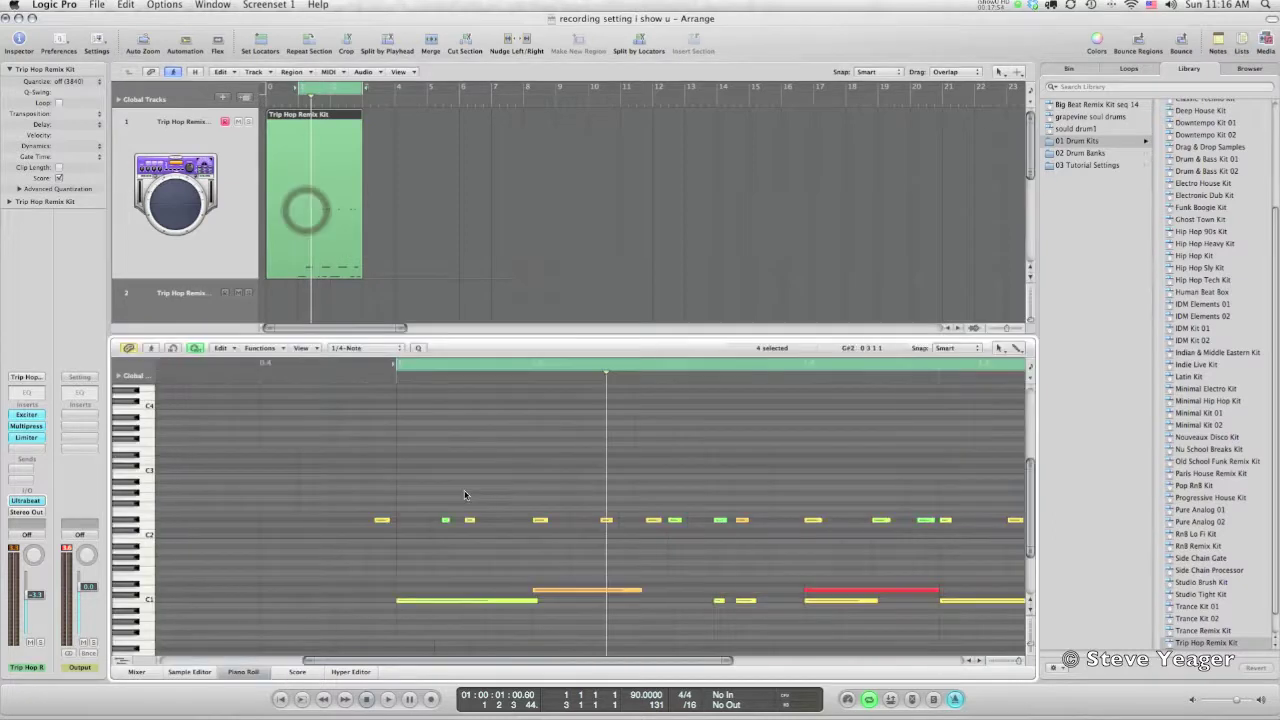
{"action": "scroll", "coordinate": [464, 494], "scroll_direction": "right", "scroll_amount": 10}
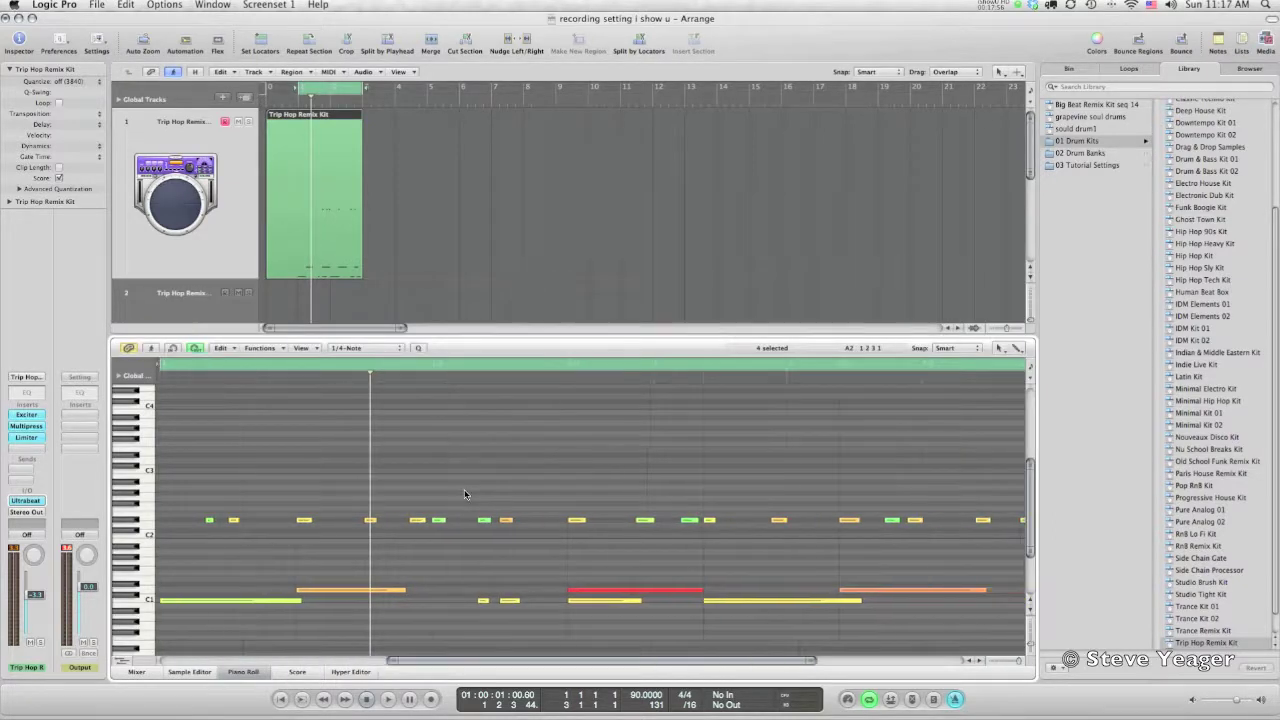
{"action": "scroll", "coordinate": [464, 489], "scroll_direction": "left", "scroll_amount": 10}
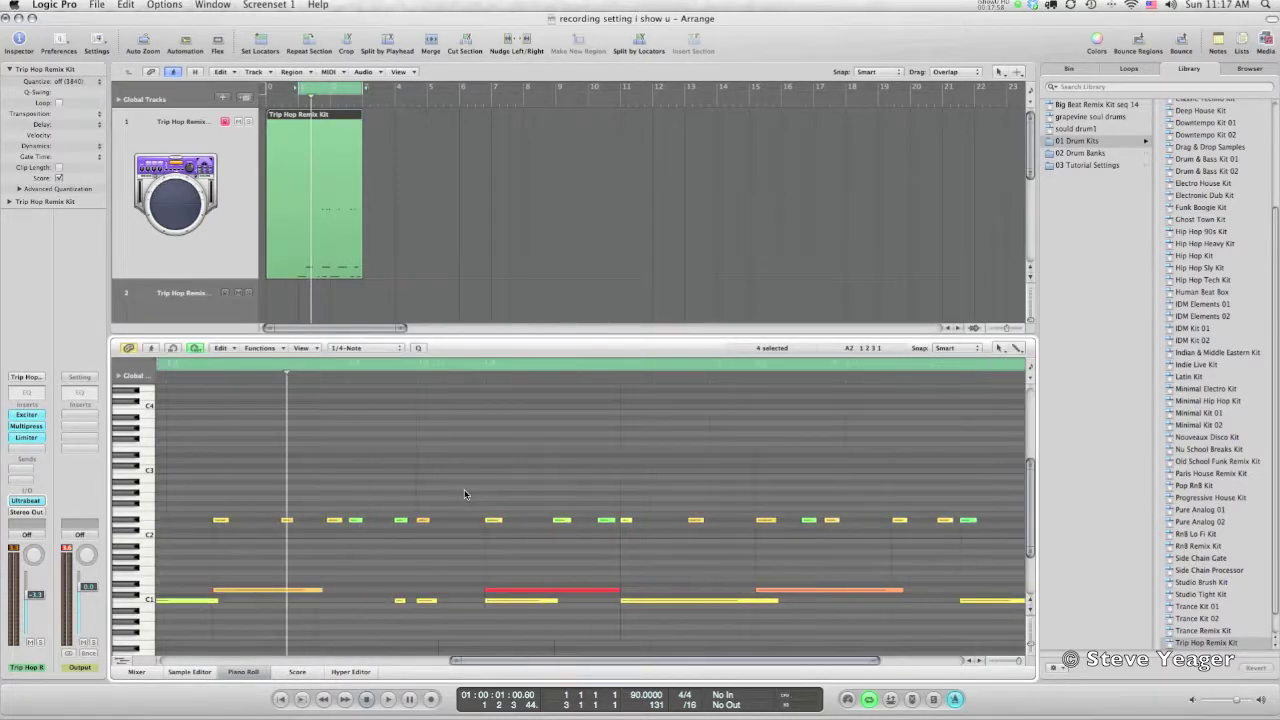
Delete the now-empty second and third Trip Hop Remix Kit tracks.
{"action": "left_click", "coordinate": [243, 671]}
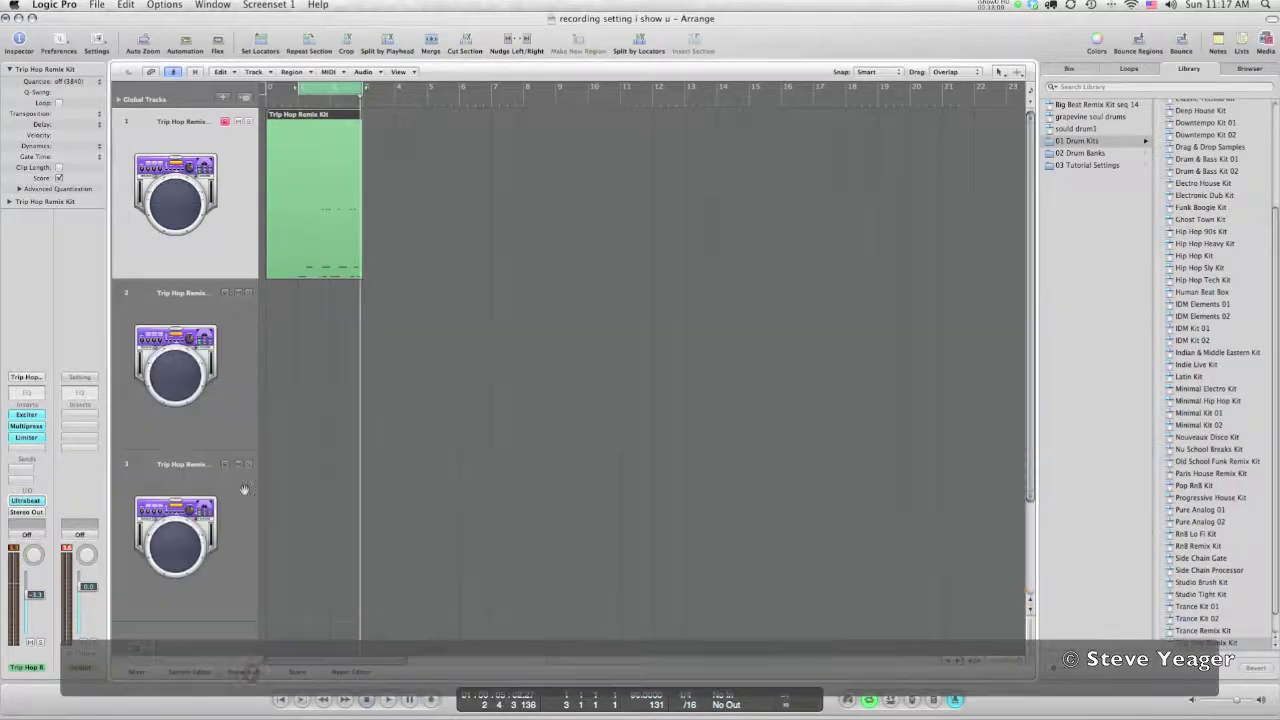
{"action": "left_click", "coordinate": [225, 405]}
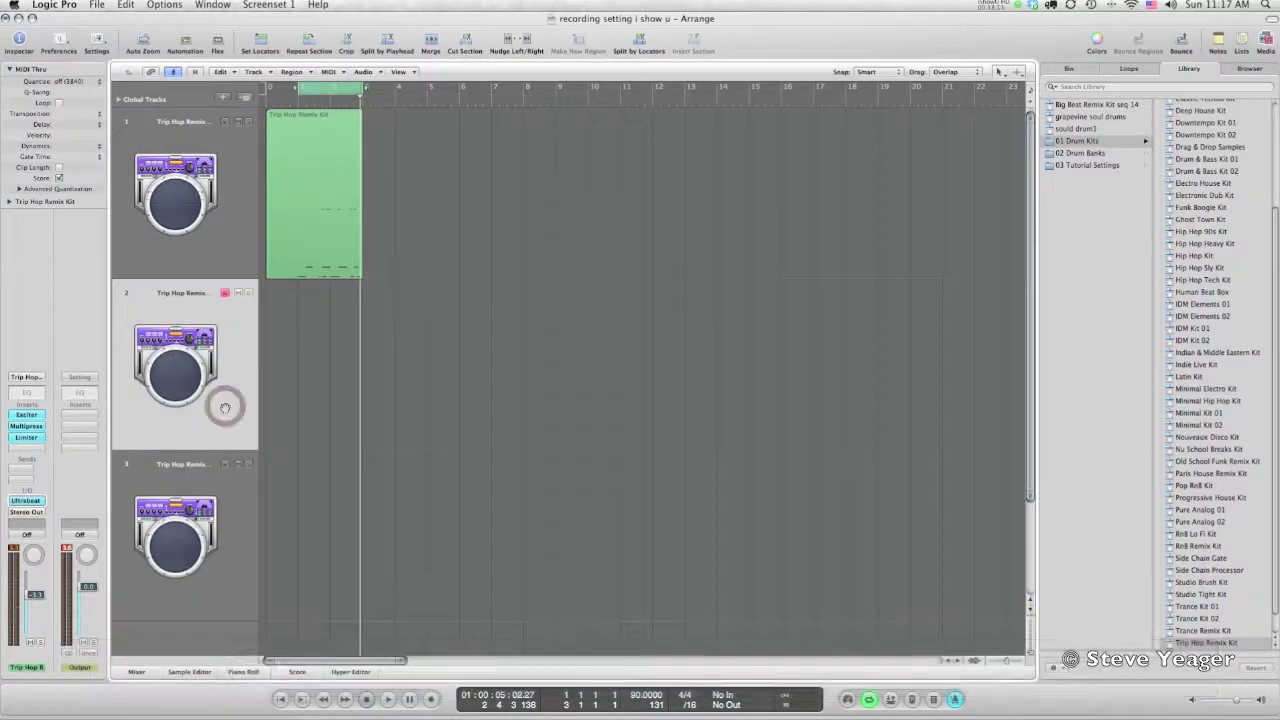
{"action": "key", "text": "super+BackSpace"}
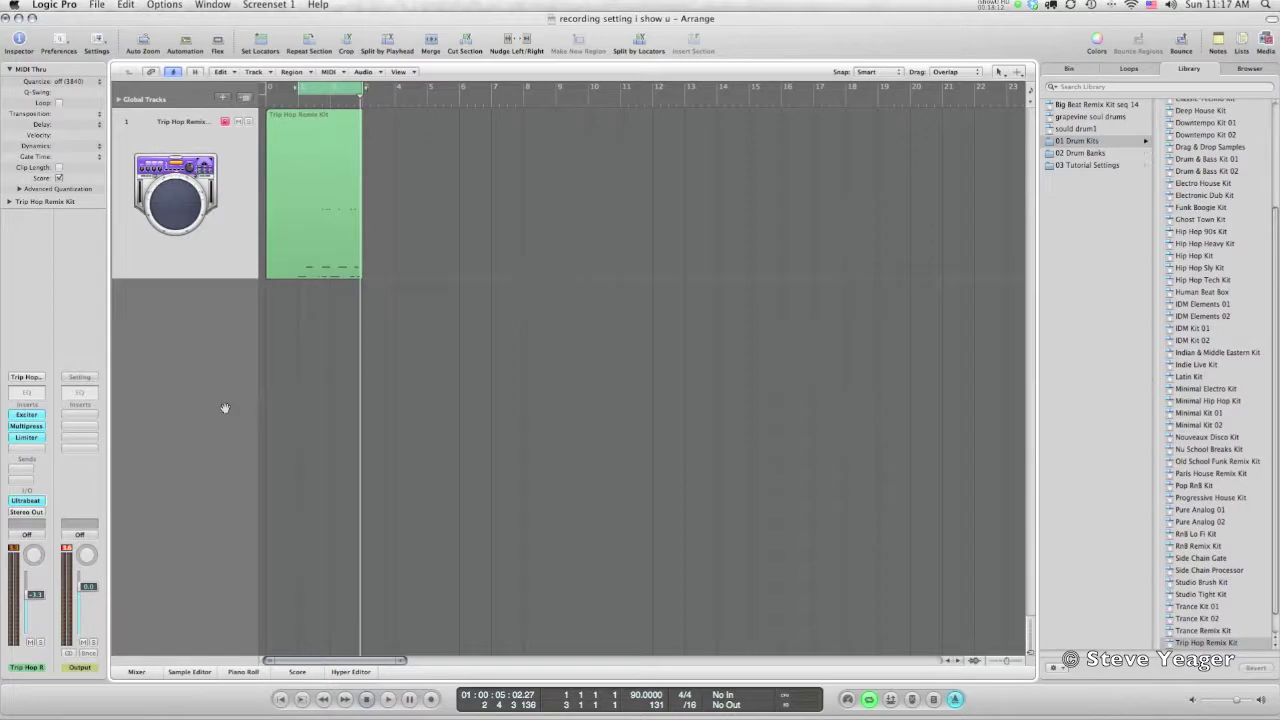
Set overlapping recordings to 'Create take folders', then add a new empty instrument track, Inst 2.
{"action": "right_click", "coordinate": [431, 699]}
{"action": "left_click", "coordinate": [444, 693]}
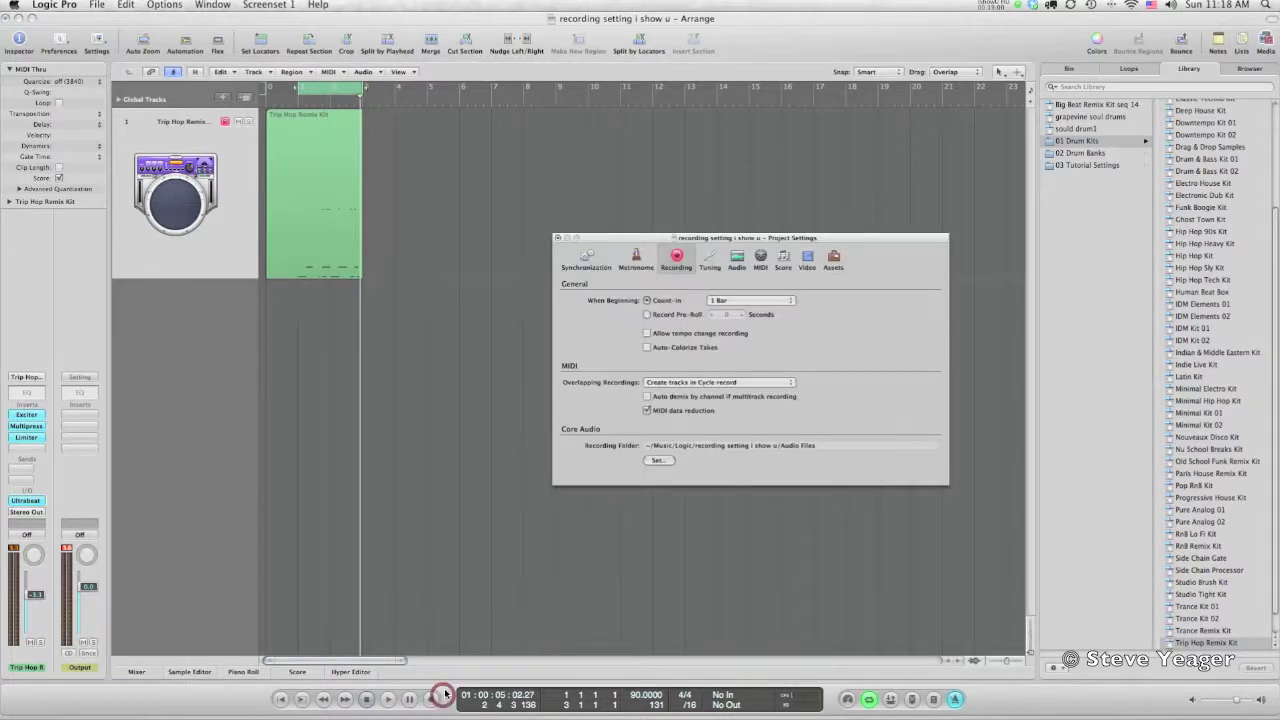
{"action": "left_click", "coordinate": [708, 382]}
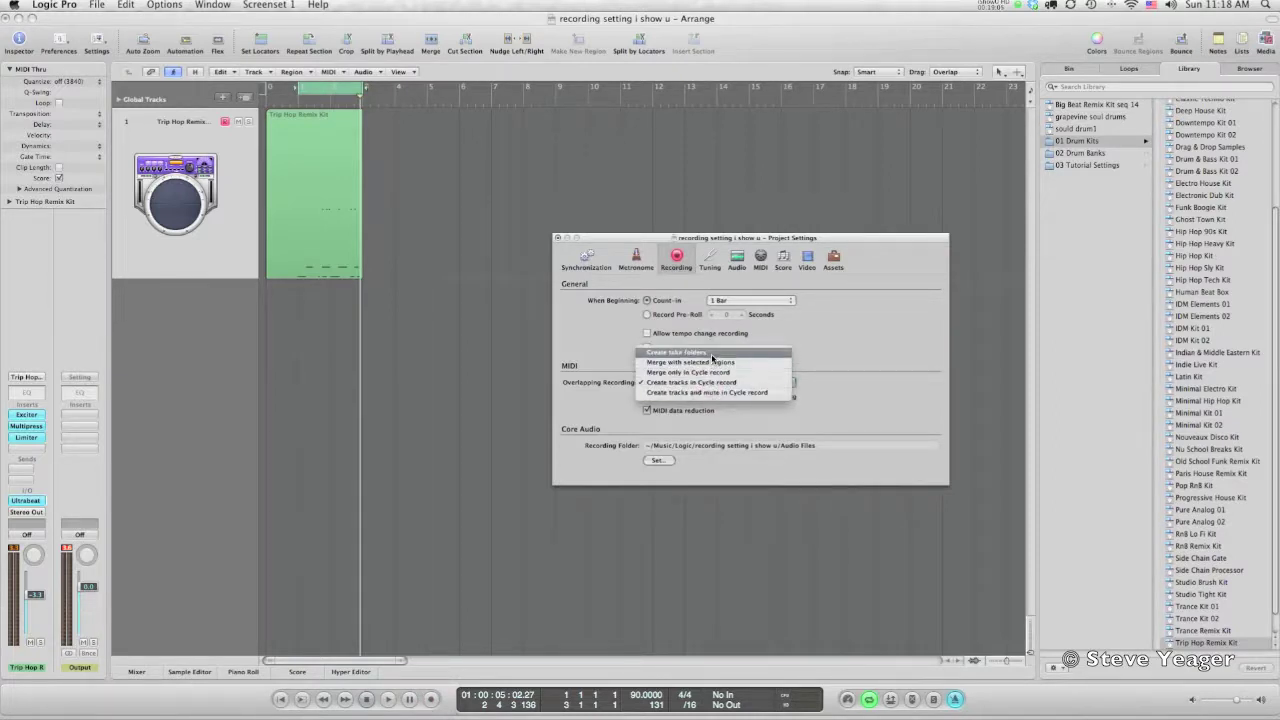
{"action": "left_click", "coordinate": [712, 356]}
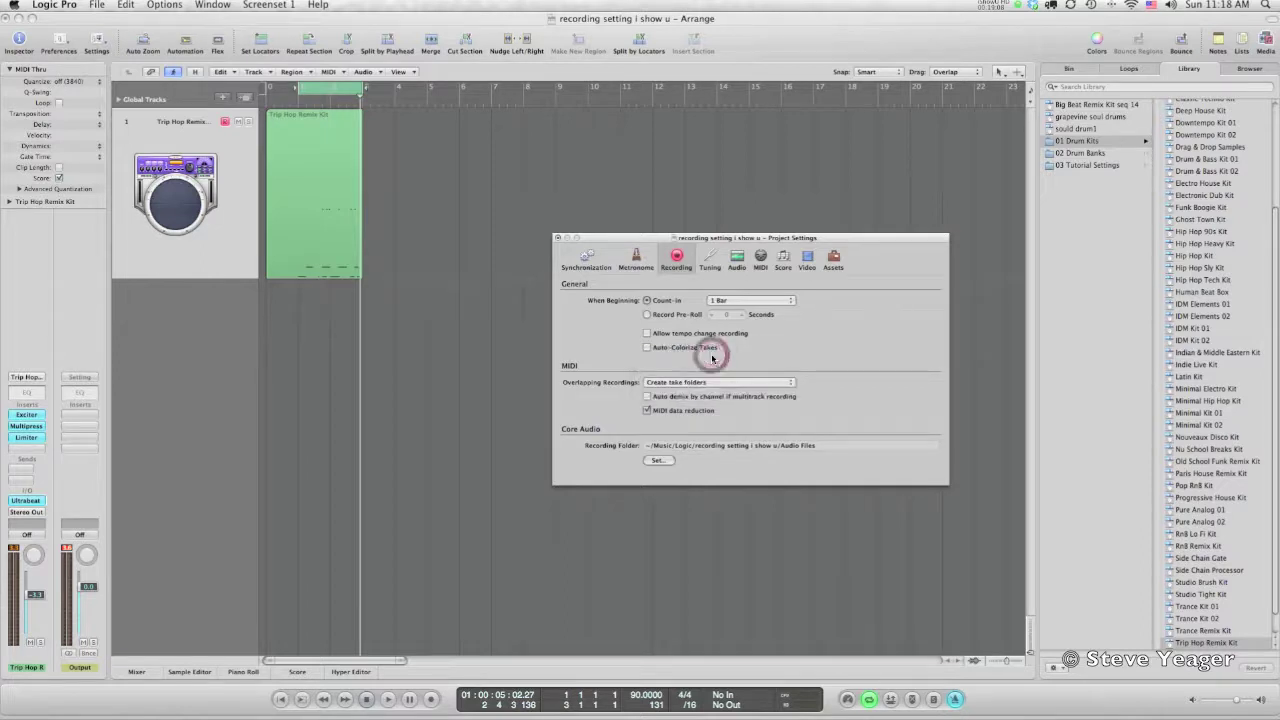
{"action": "left_click", "coordinate": [558, 240]}
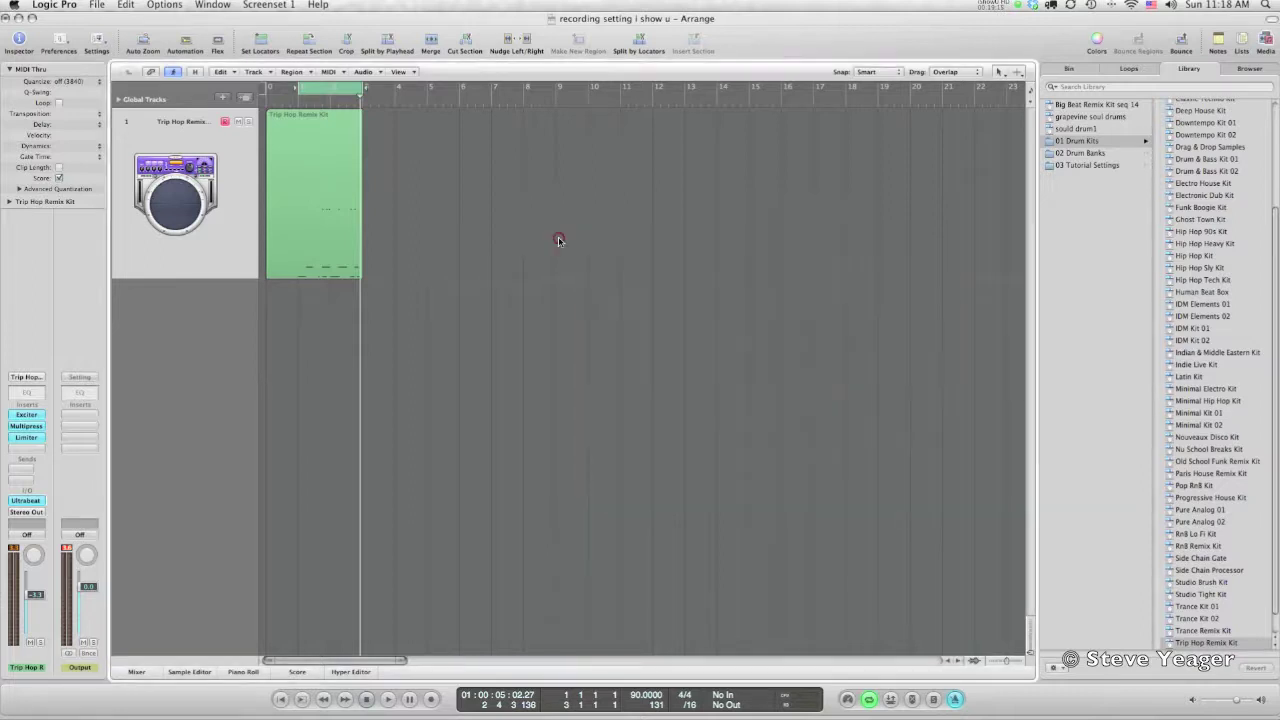
{"action": "double_click", "coordinate": [209, 323]}
{"action": "left_click", "coordinate": [209, 323]}
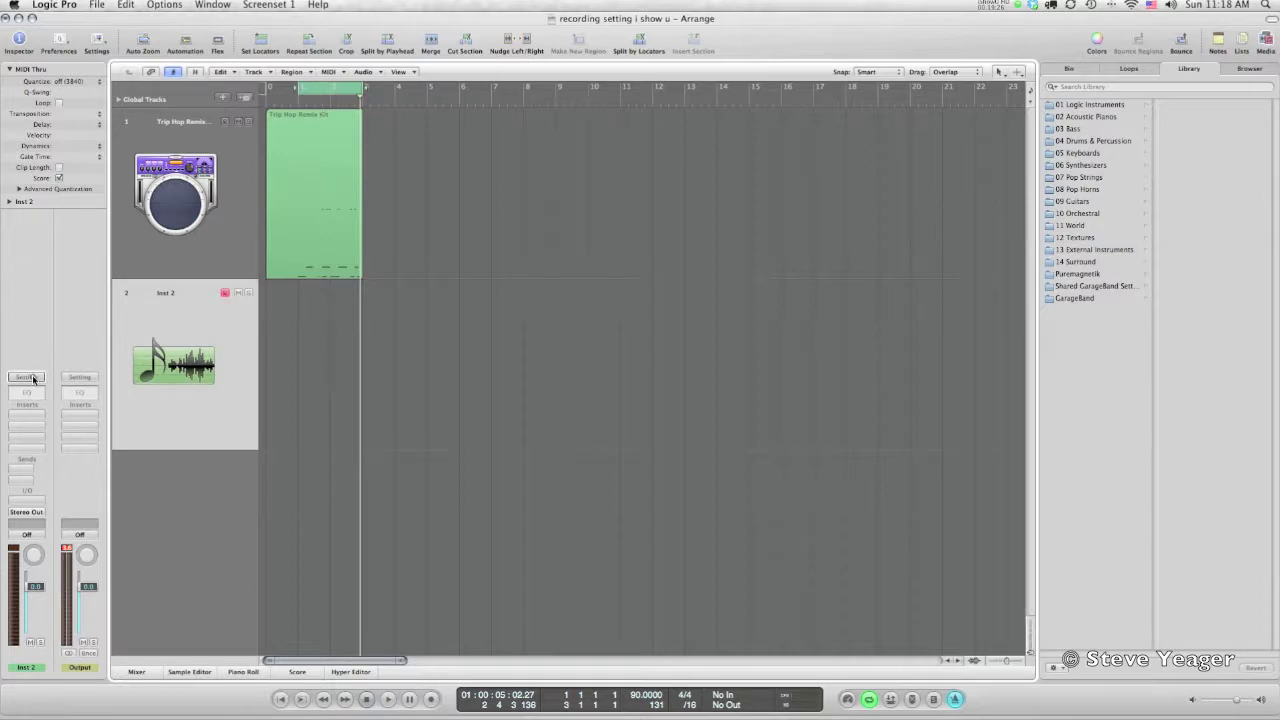
Load the 03 Bass > Punchy Muted Bass preset onto Inst 2 and start recording.
{"action": "left_click", "coordinate": [31, 378]}
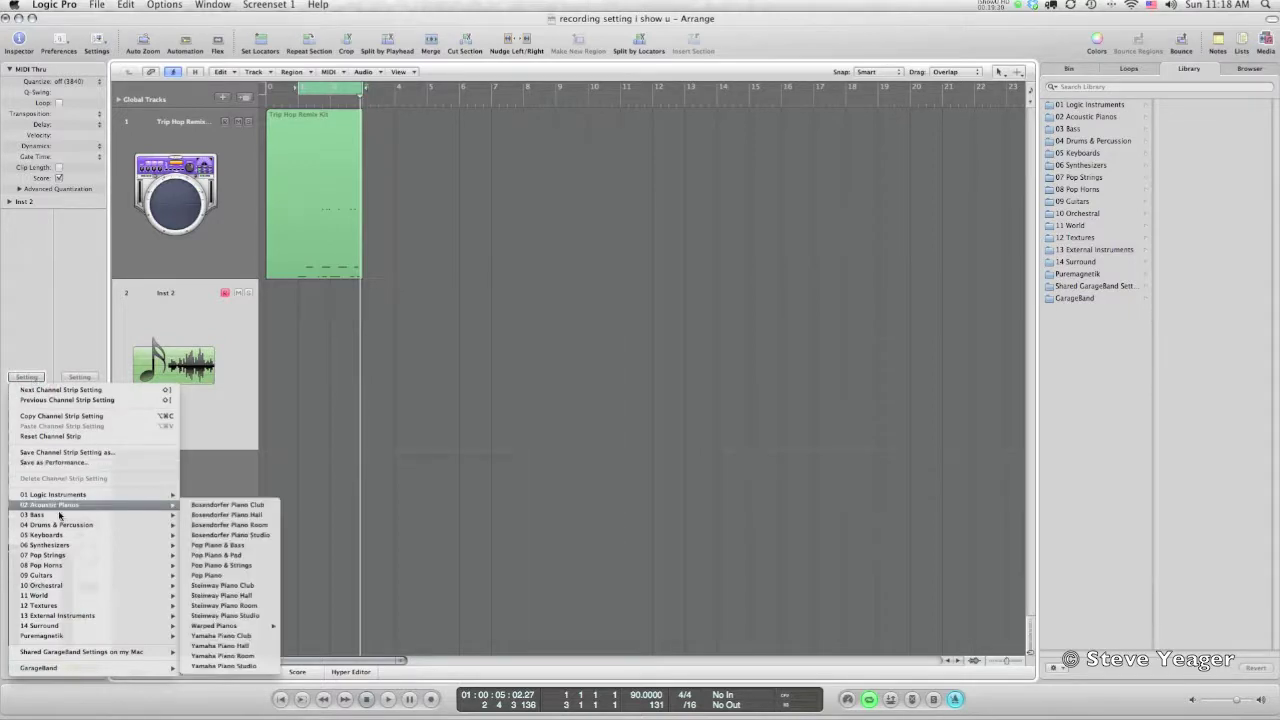
{"action": "mouse_move", "coordinate": [59, 518]}
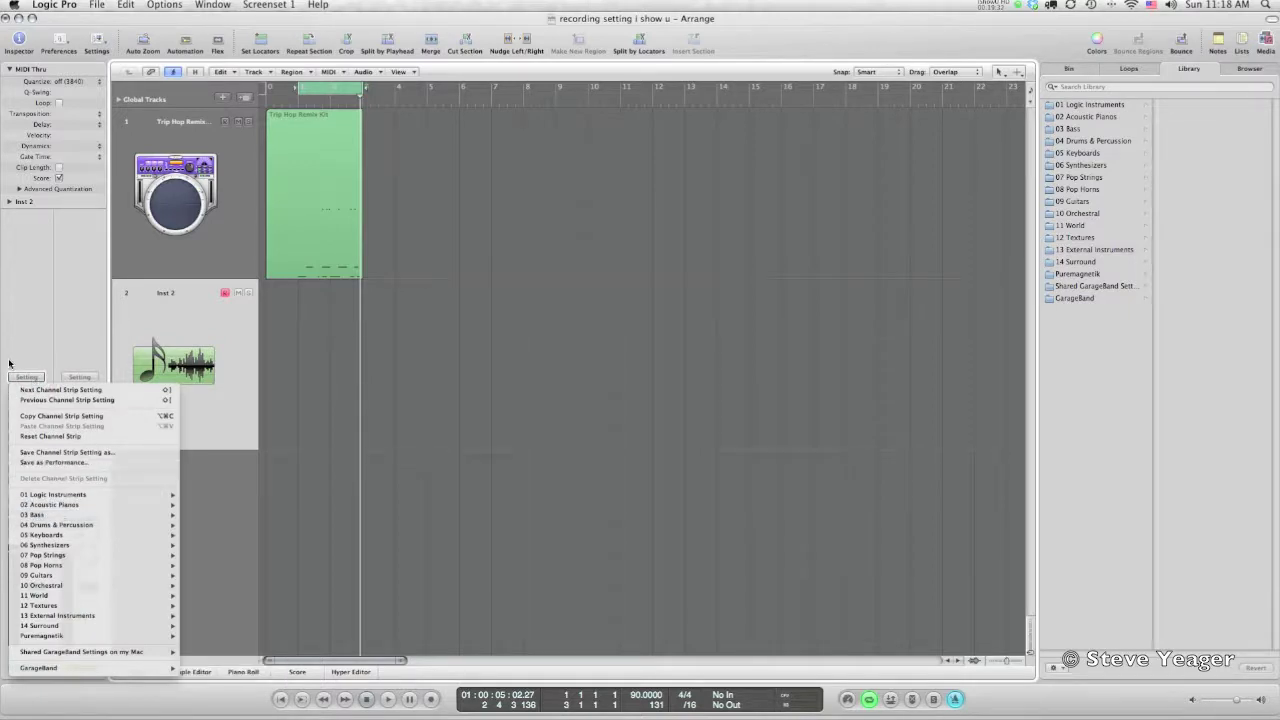
{"action": "key", "text": "Escape"}
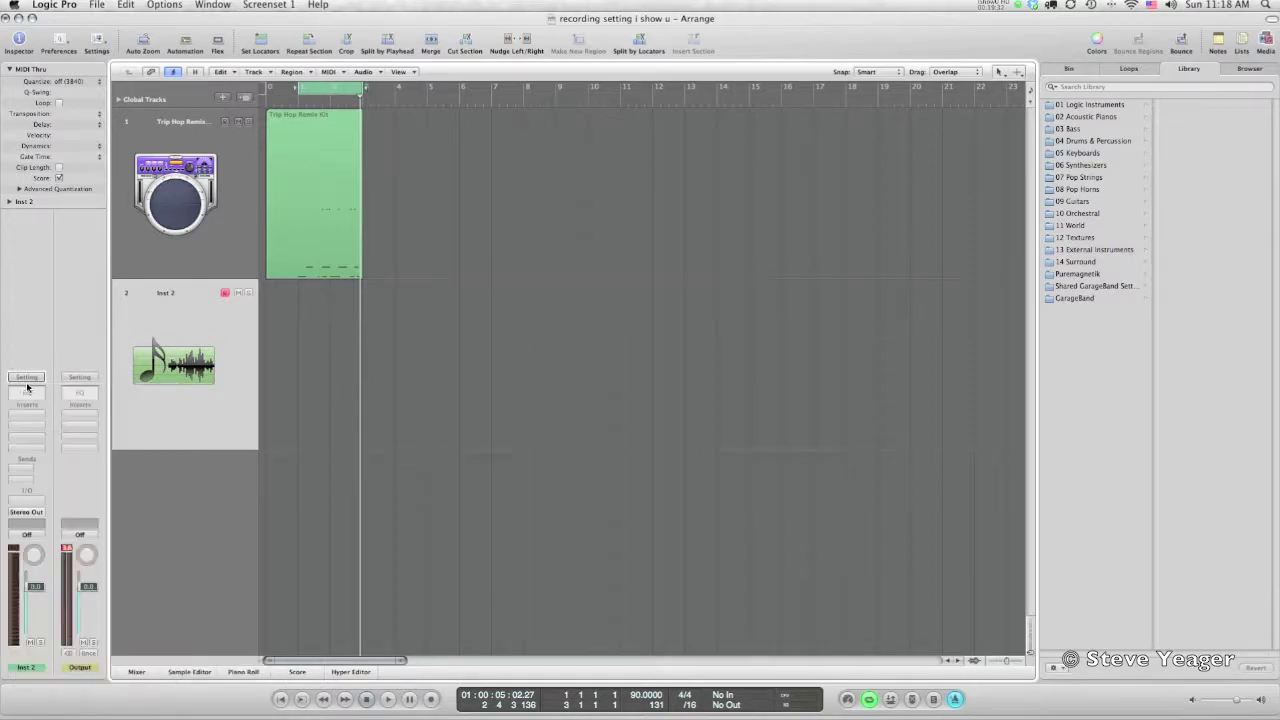
{"action": "left_click", "coordinate": [37, 503]}
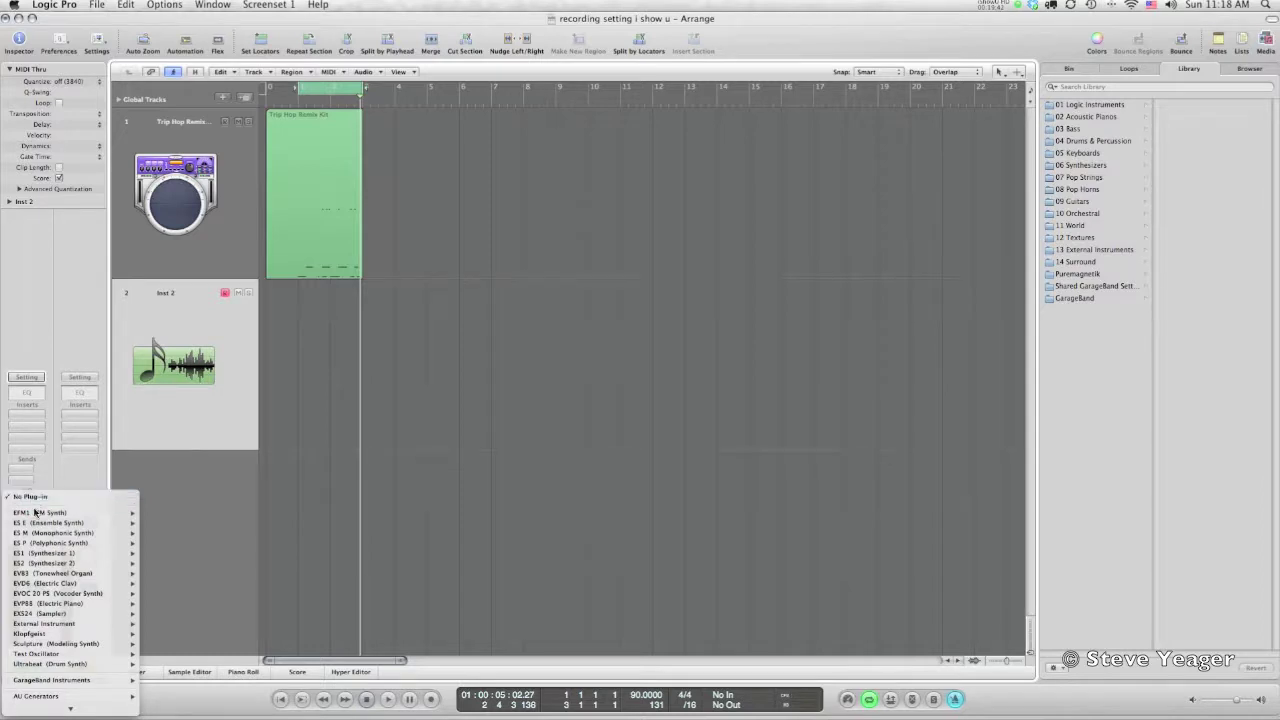
{"action": "mouse_move", "coordinate": [46, 650]}
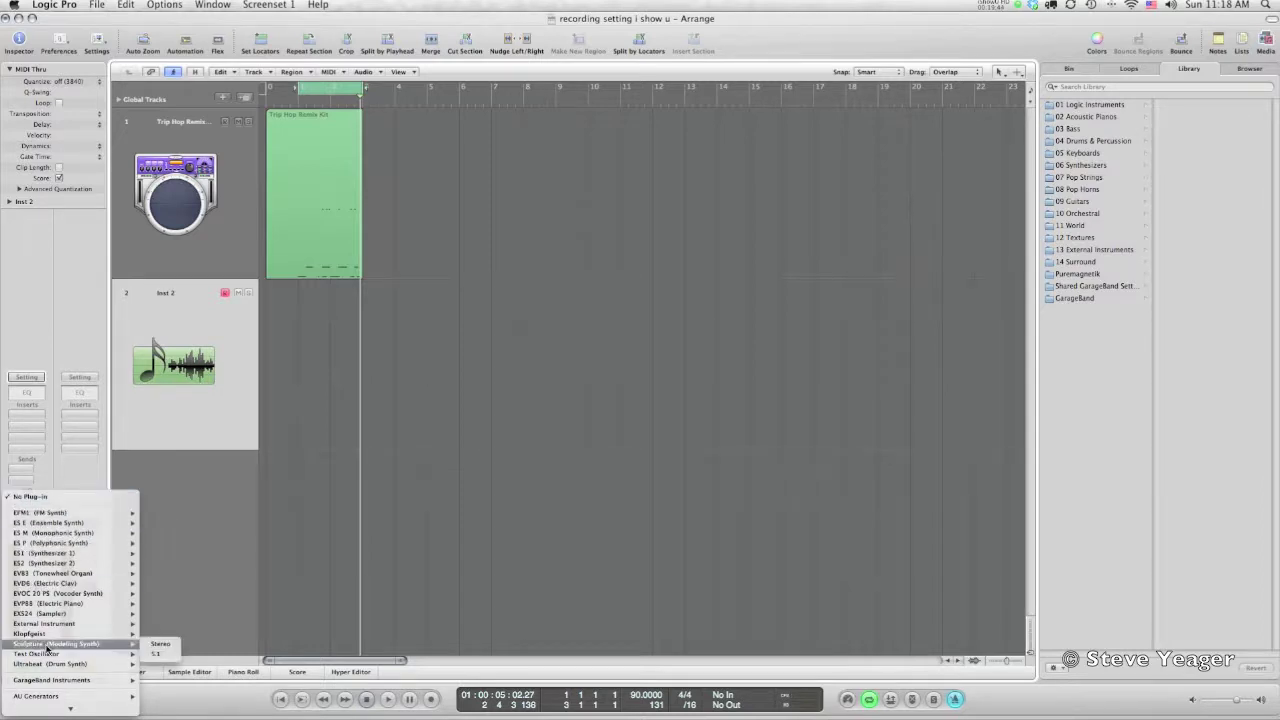
{"action": "left_click", "coordinate": [44, 340]}
{"action": "left_click", "coordinate": [32, 377]}
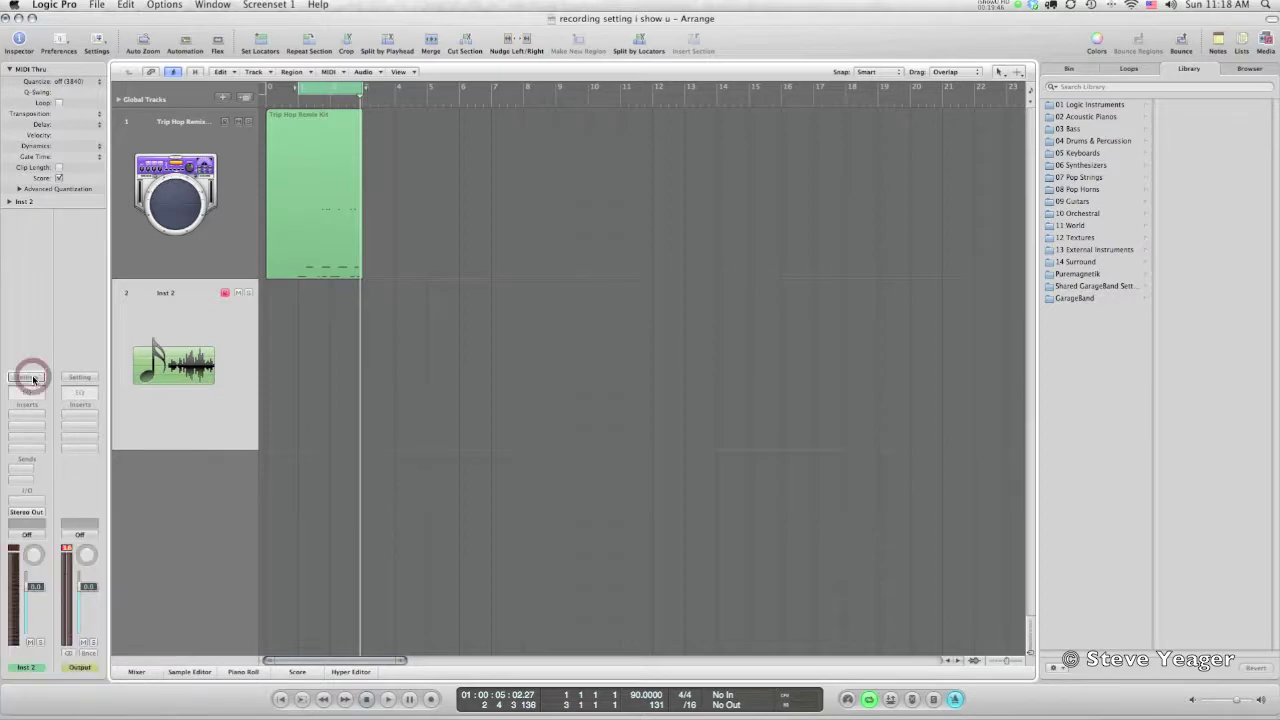
{"action": "left_click", "coordinate": [30, 377]}
{"action": "mouse_move", "coordinate": [85, 525]}
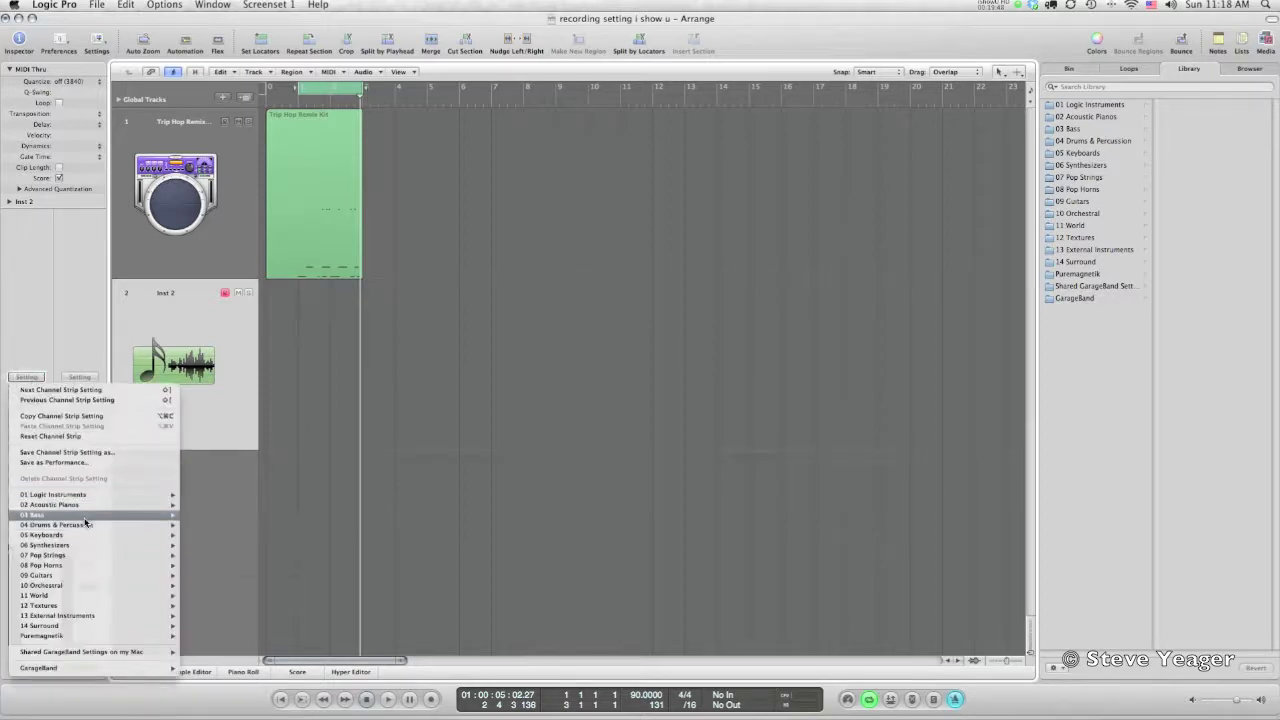
{"action": "mouse_move", "coordinate": [40, 514]}
{"action": "left_click", "coordinate": [306, 343]}
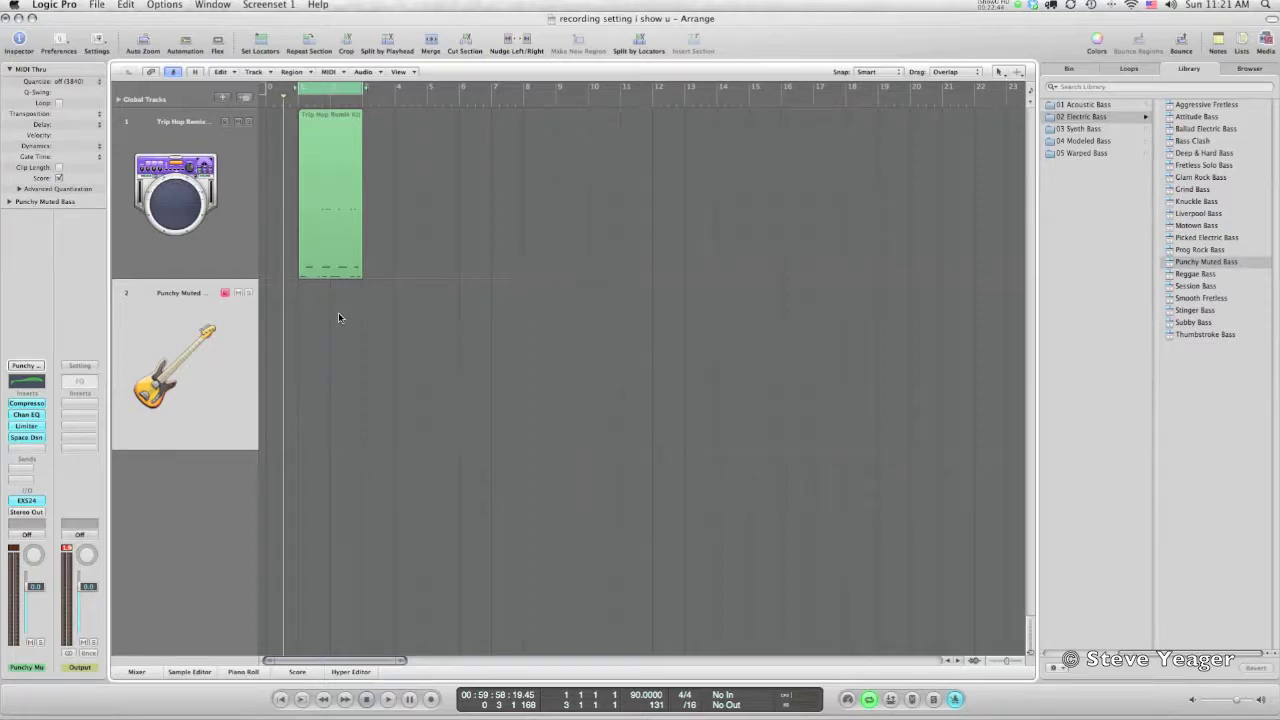
{"action": "key", "text": "r"}
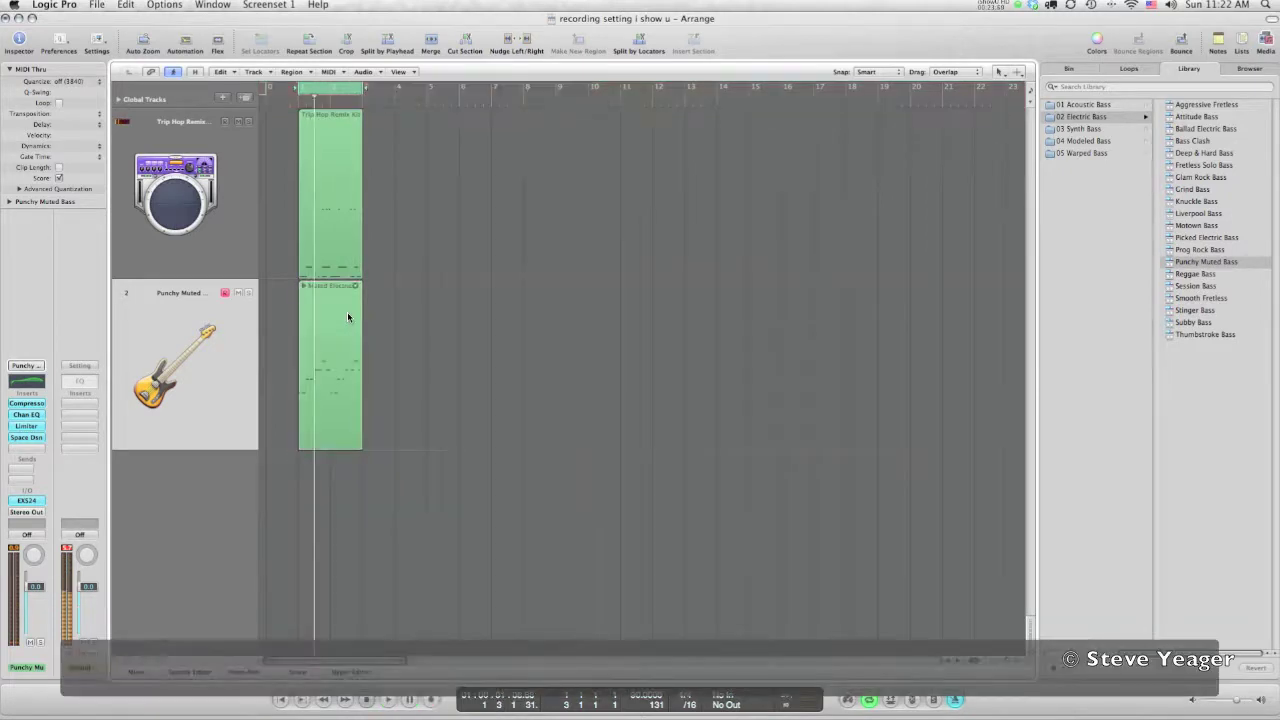
Stop the cycled bass recording, leaving a 'Muted Electric' take folder on track 2.
{"action": "key", "text": "space"}
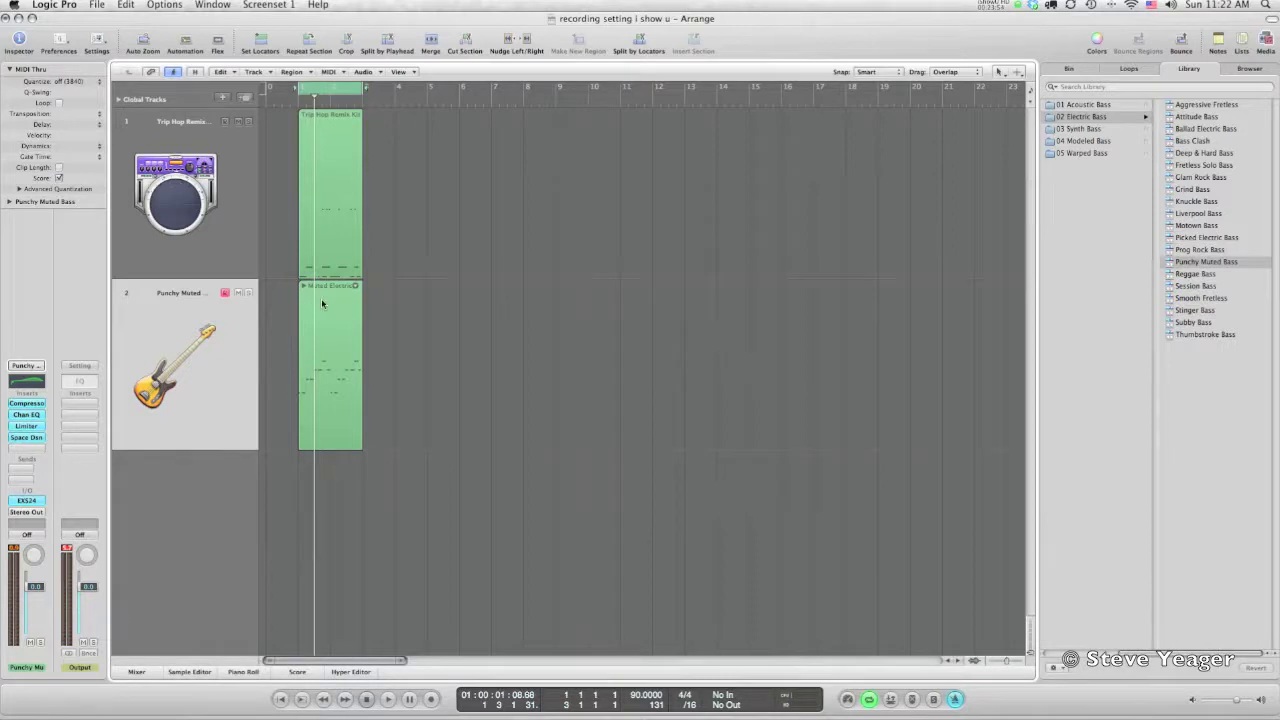
Enlarge the tracks and zoom in to inspect the bass take folder's takes.
{"action": "key", "text": "z"}
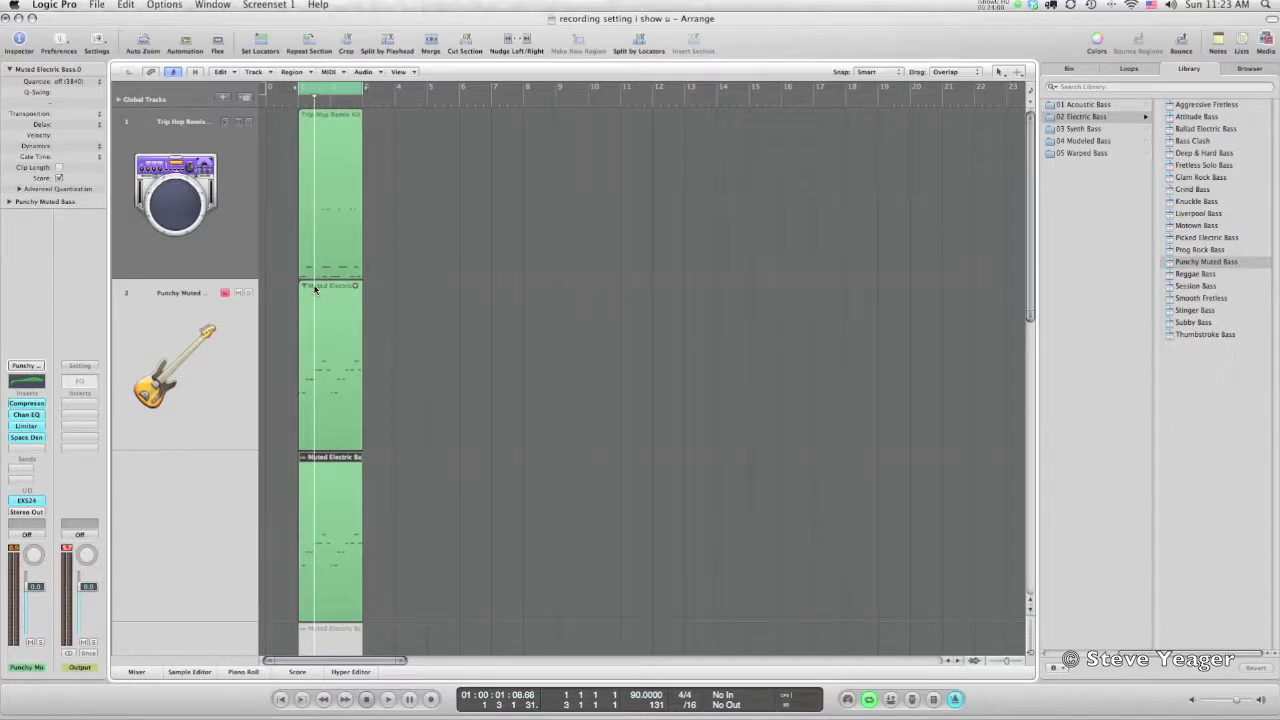
{"action": "left_click", "coordinate": [306, 286]}
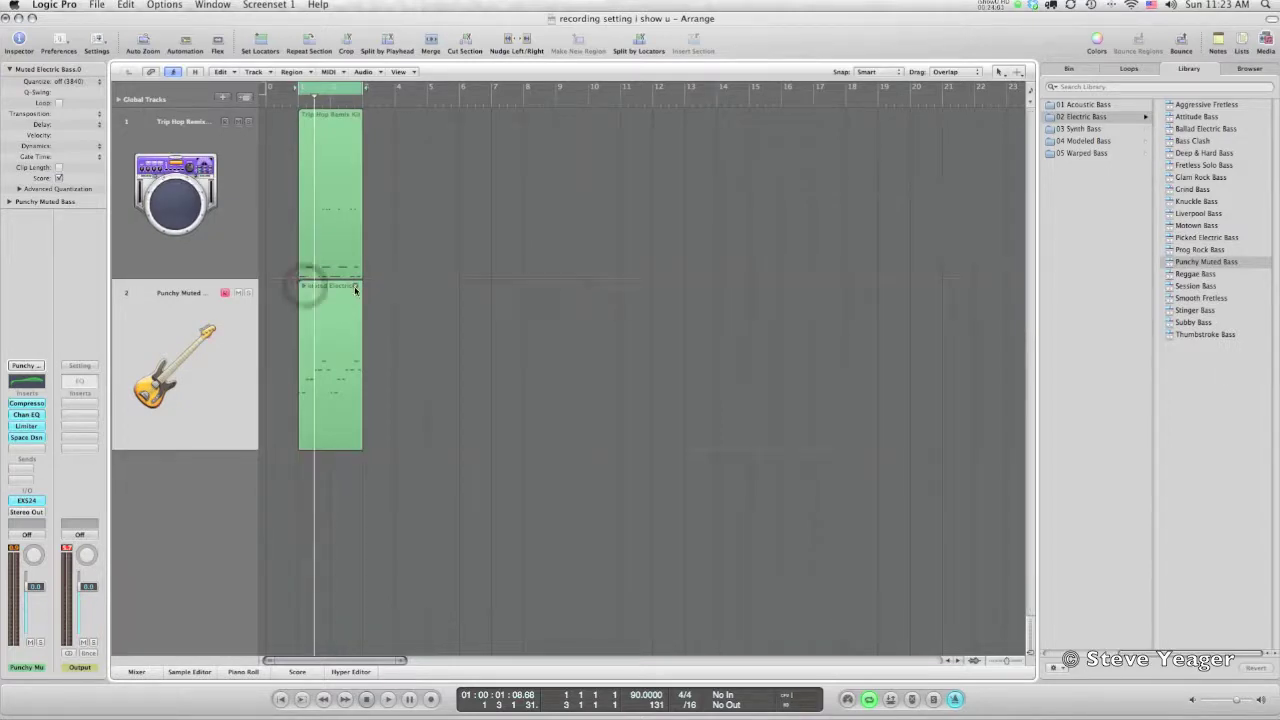
{"action": "left_click", "coordinate": [355, 288]}
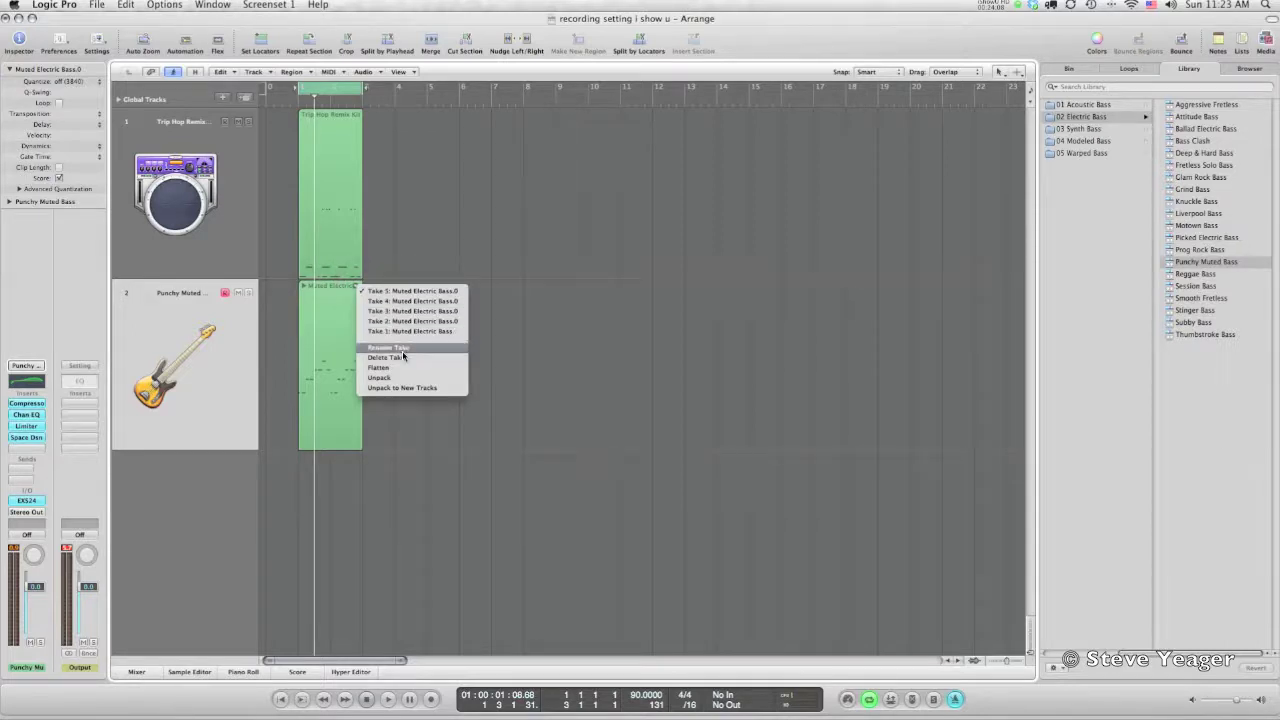
{"action": "left_click", "coordinate": [662, 318]}
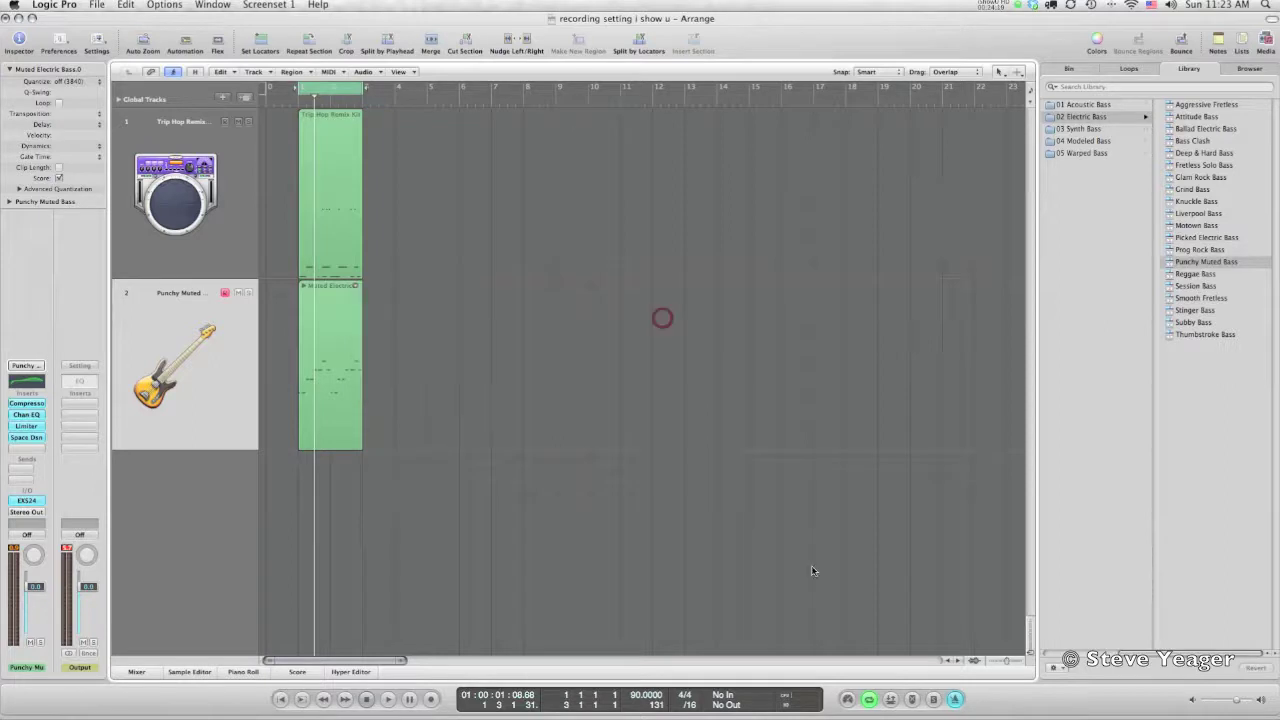
{"action": "left_click", "coordinate": [1003, 660]}
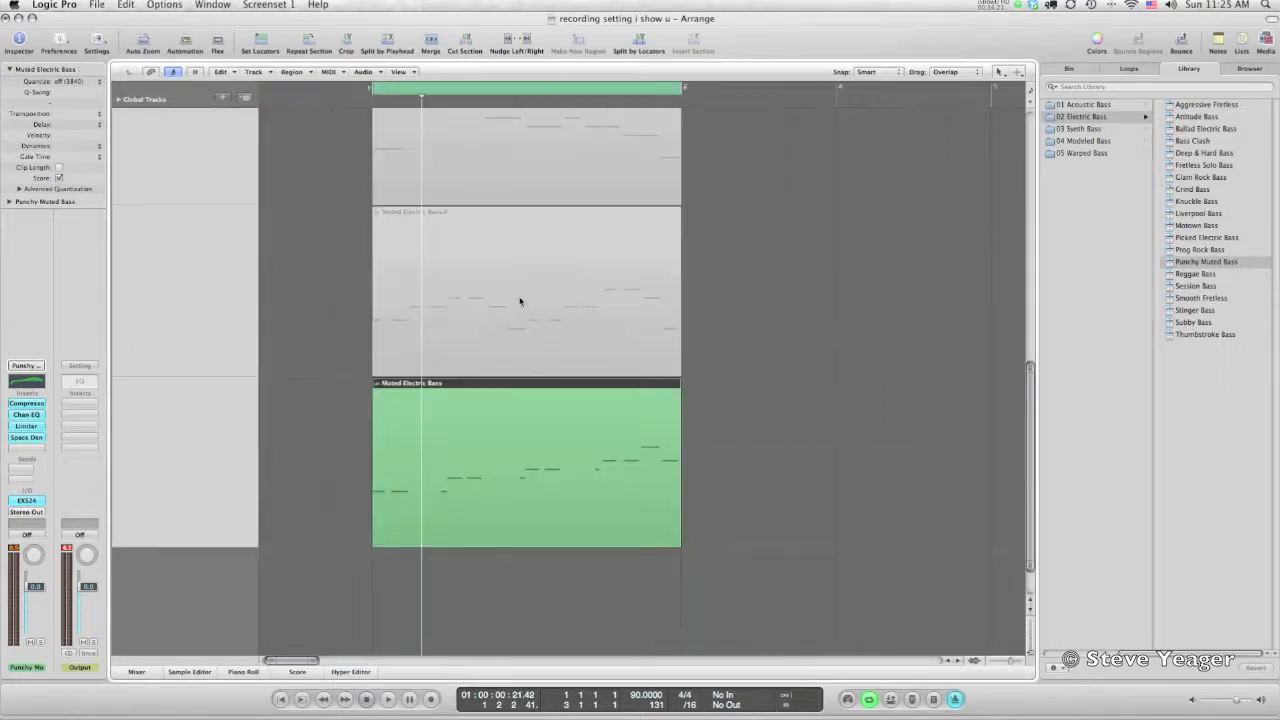
Audition the bass takes, activate Muted Electric Bass.0, and collapse the take folder.
{"action": "left_click", "coordinate": [514, 273]}
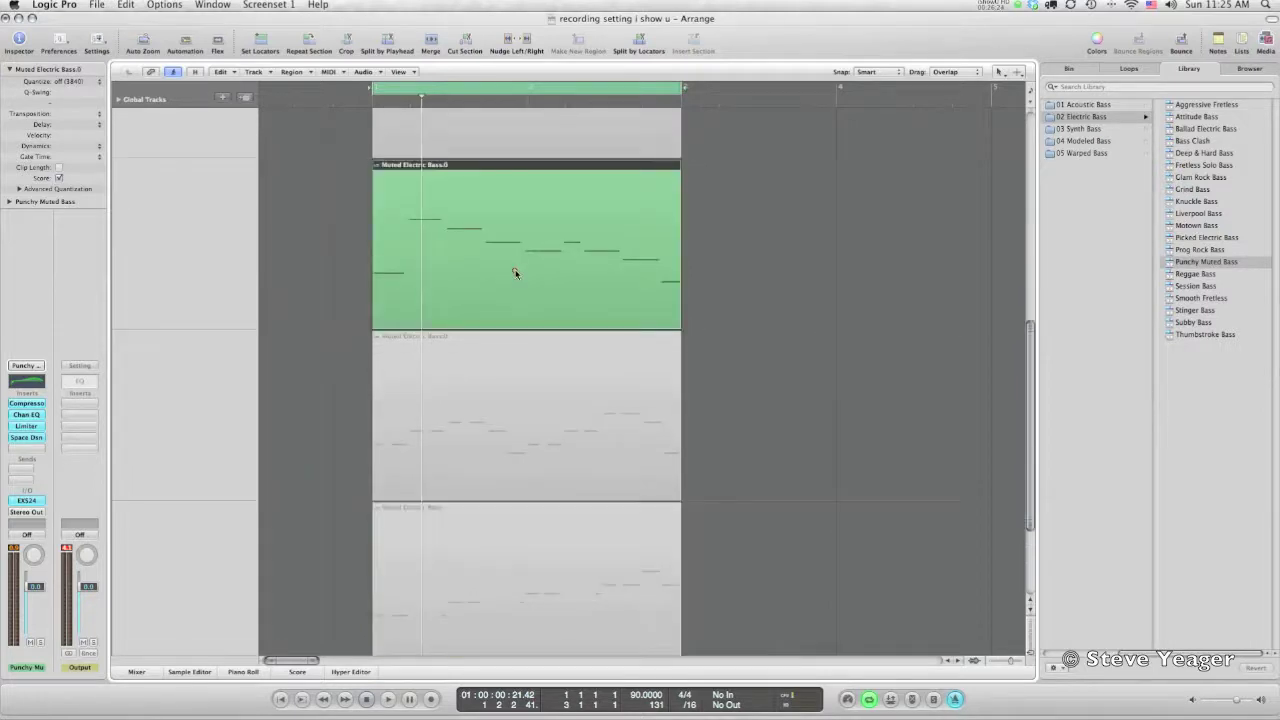
{"action": "left_click", "coordinate": [514, 272]}
{"action": "left_click", "coordinate": [517, 366]}
{"action": "left_click", "coordinate": [518, 367]}
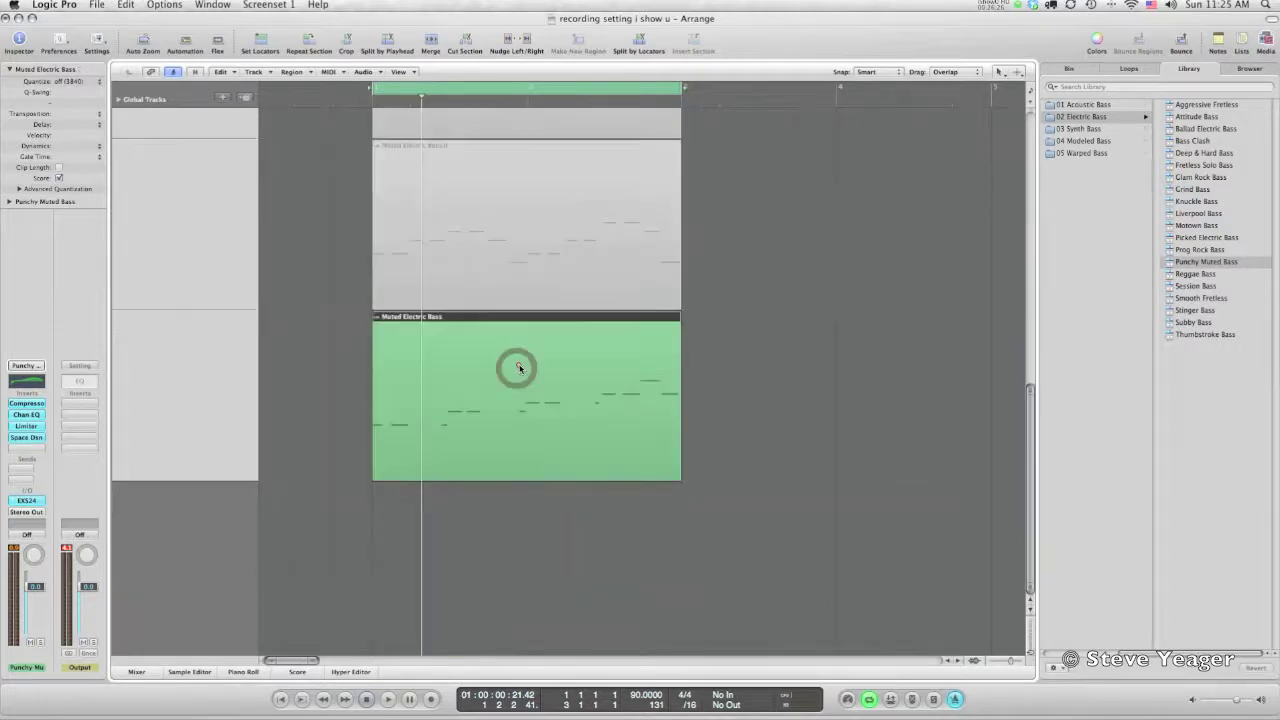
{"action": "left_click", "coordinate": [518, 368]}
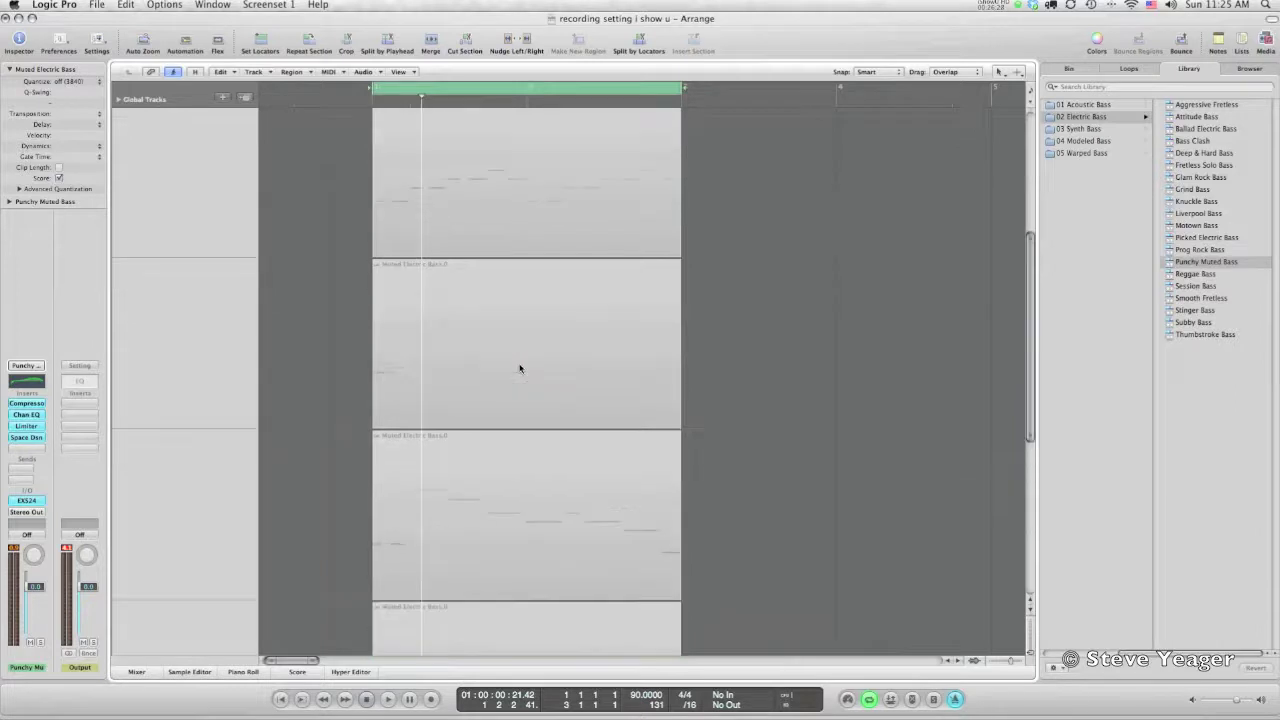
{"action": "left_click", "coordinate": [520, 369]}
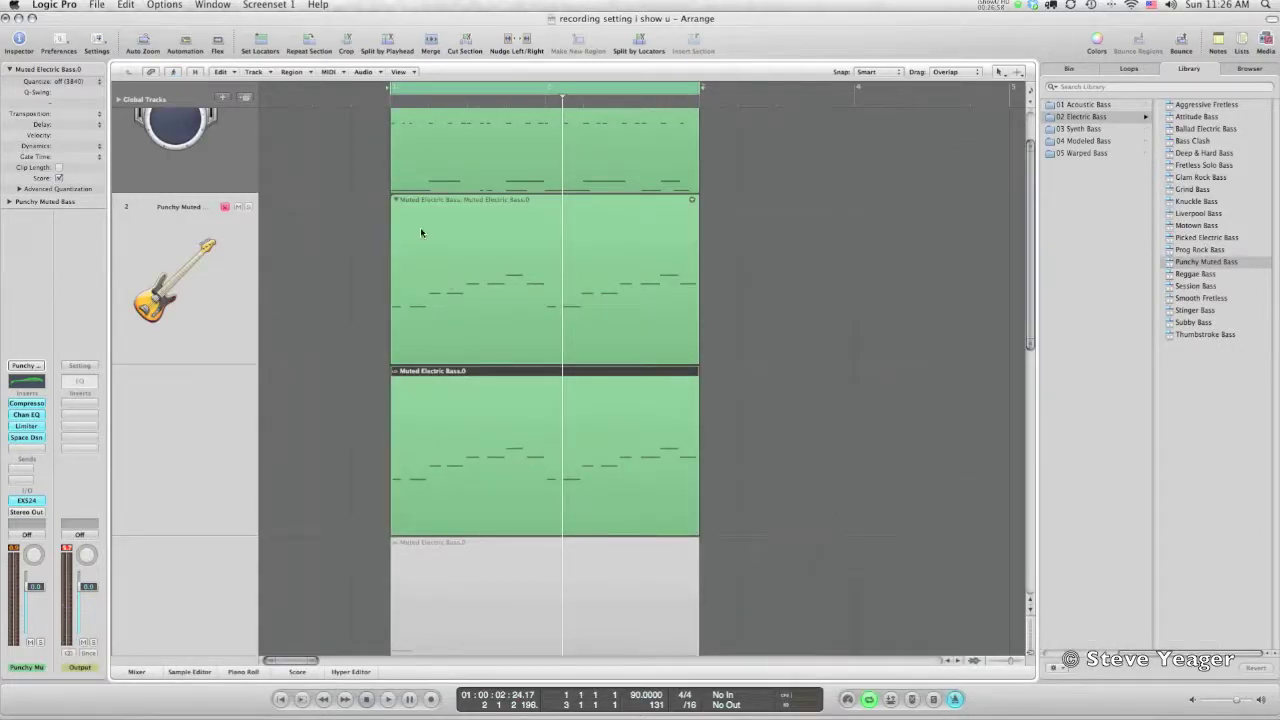
{"action": "left_click", "coordinate": [396, 200]}
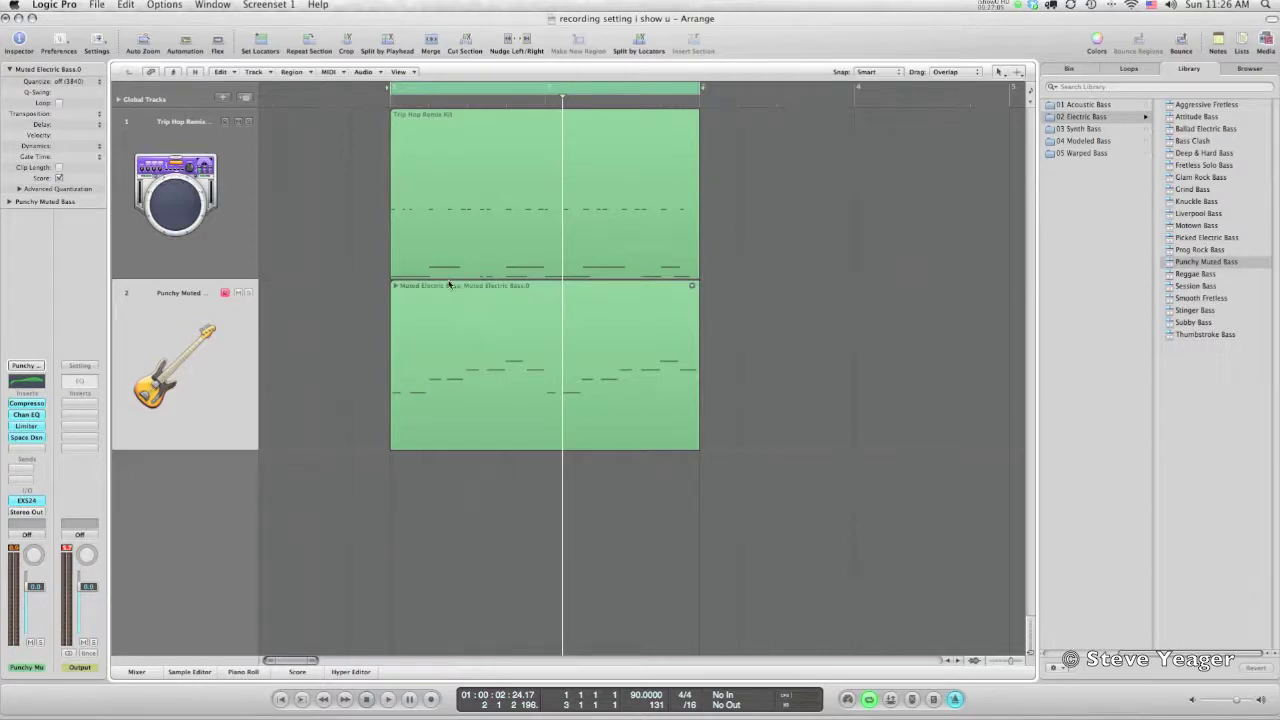
Copy the bass take folder to follow the original on track 2, removing the extra track.
{"action": "left_click_drag", "start_coordinate": [448, 287], "coordinate": [757, 370]}
{"action": "scroll", "coordinate": [757, 370], "scroll_direction": "down", "scroll_amount": 3}
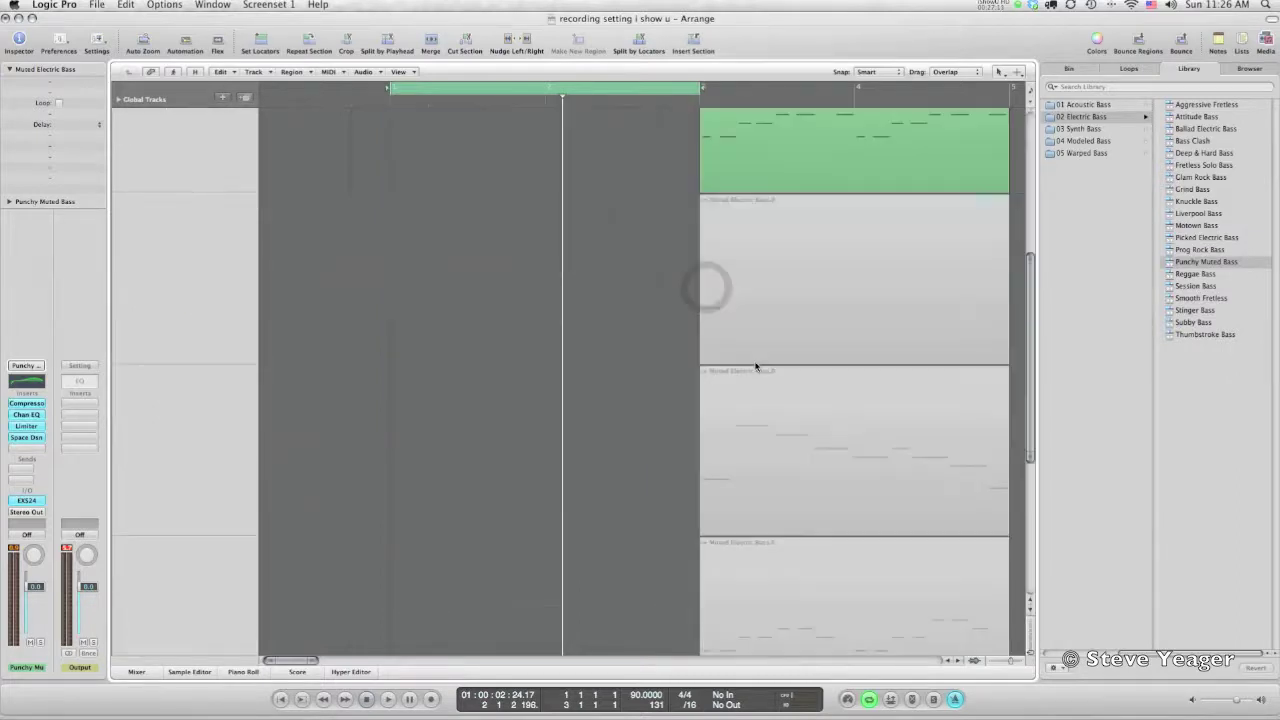
{"action": "left_click", "coordinate": [756, 360]}
{"action": "key", "text": "super+z"}
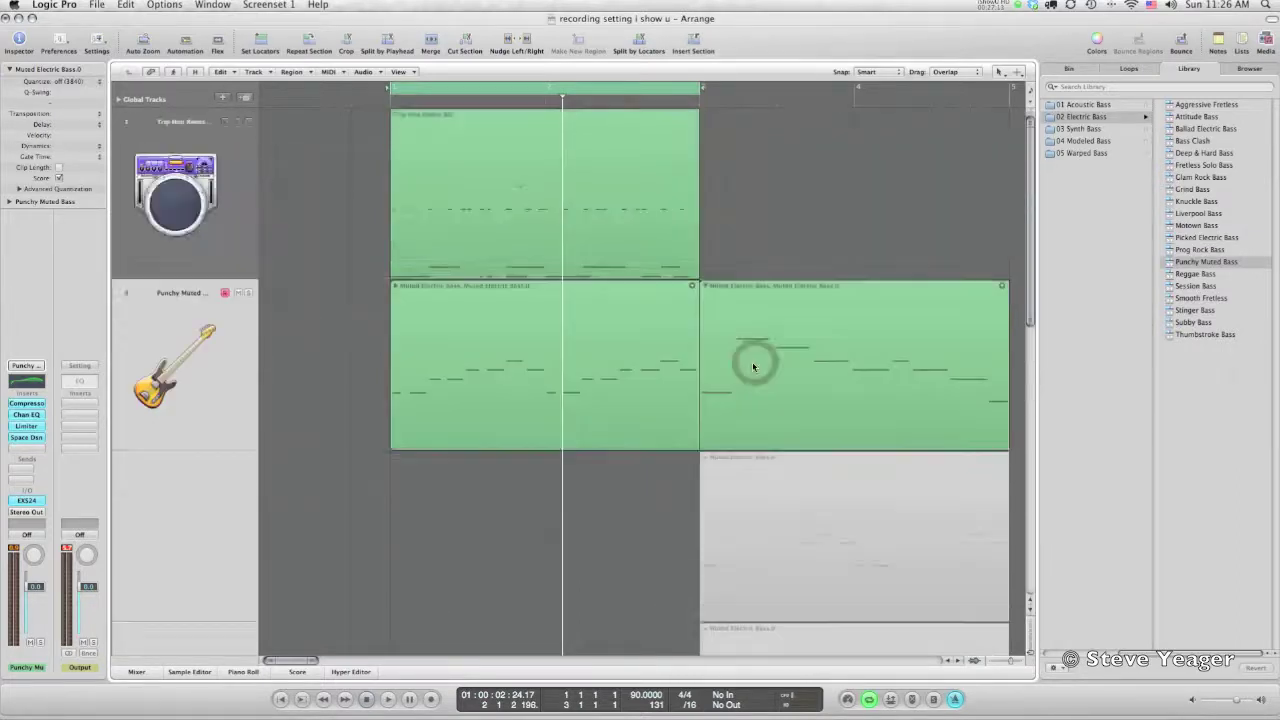
{"action": "key", "text": "super+z"}
Copy the Trip Hop Remix Kit region after the original, extend the cycle over both copies, and play.
{"action": "left_click", "coordinate": [707, 289]}
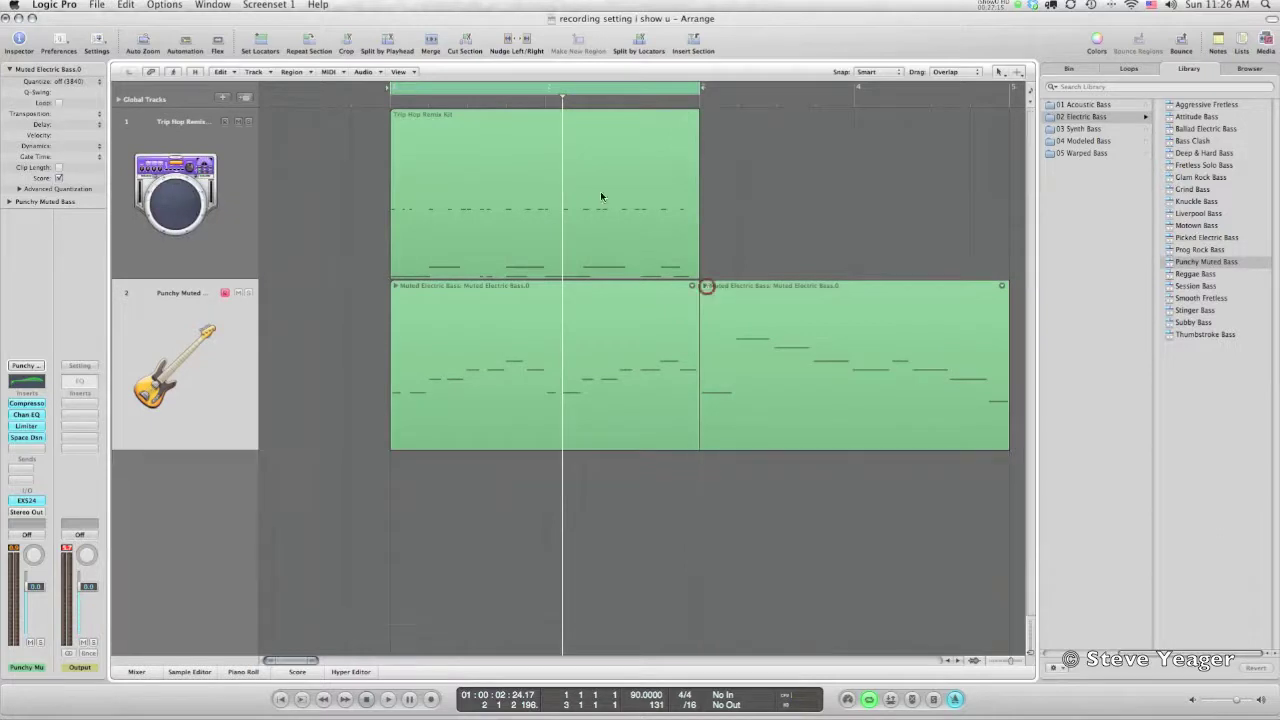
{"action": "left_click_drag", "start_coordinate": [599, 192], "coordinate": [906, 194]}
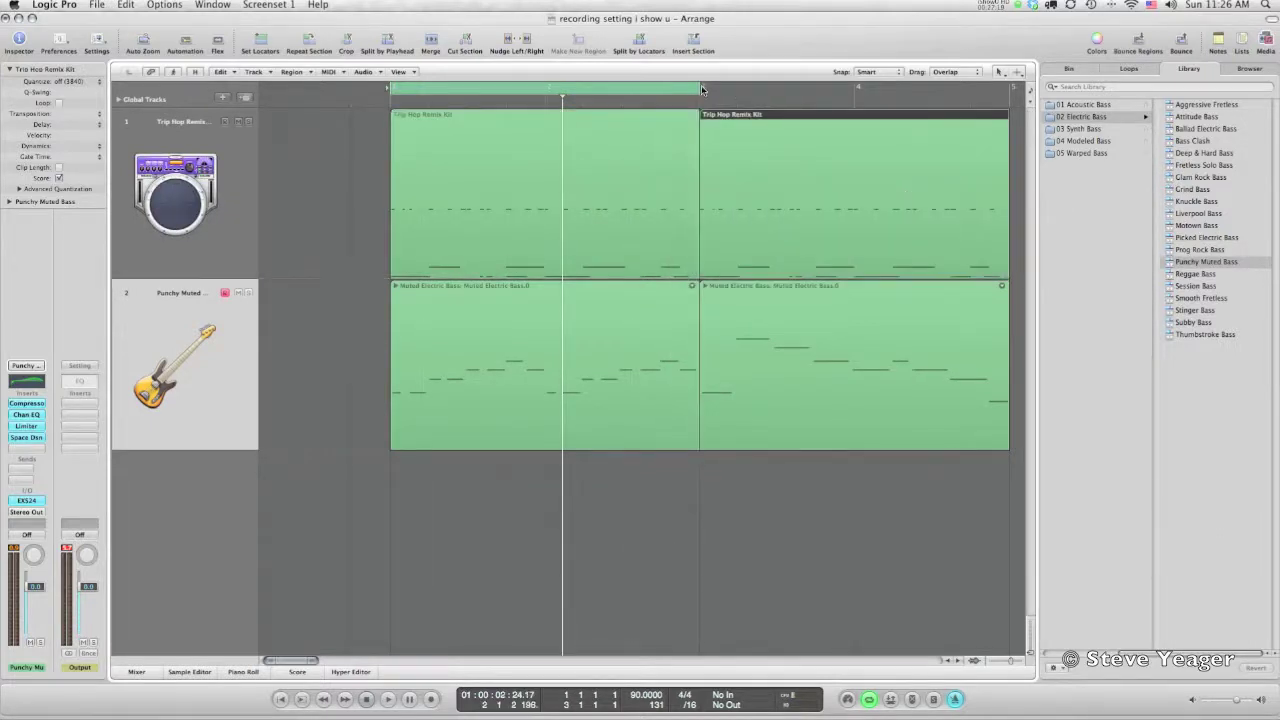
{"action": "left_click_drag", "start_coordinate": [701, 87], "coordinate": [1010, 92]}
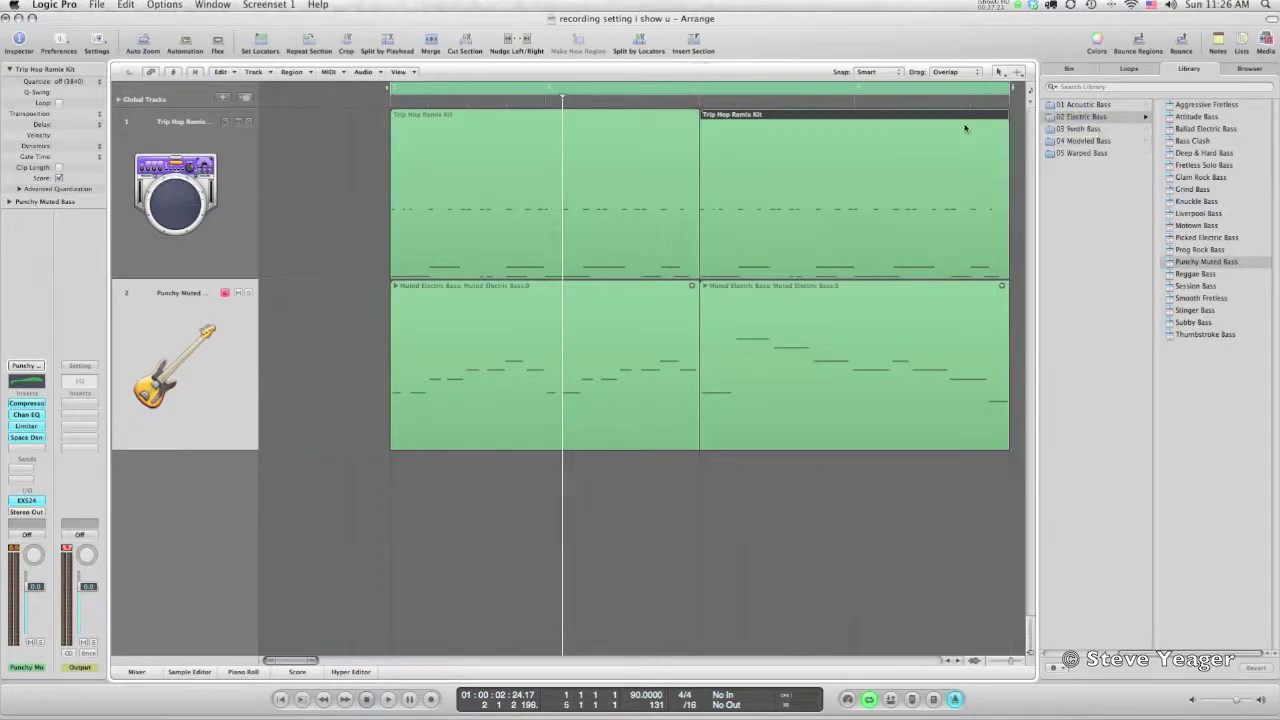
{"action": "key", "text": "space"}
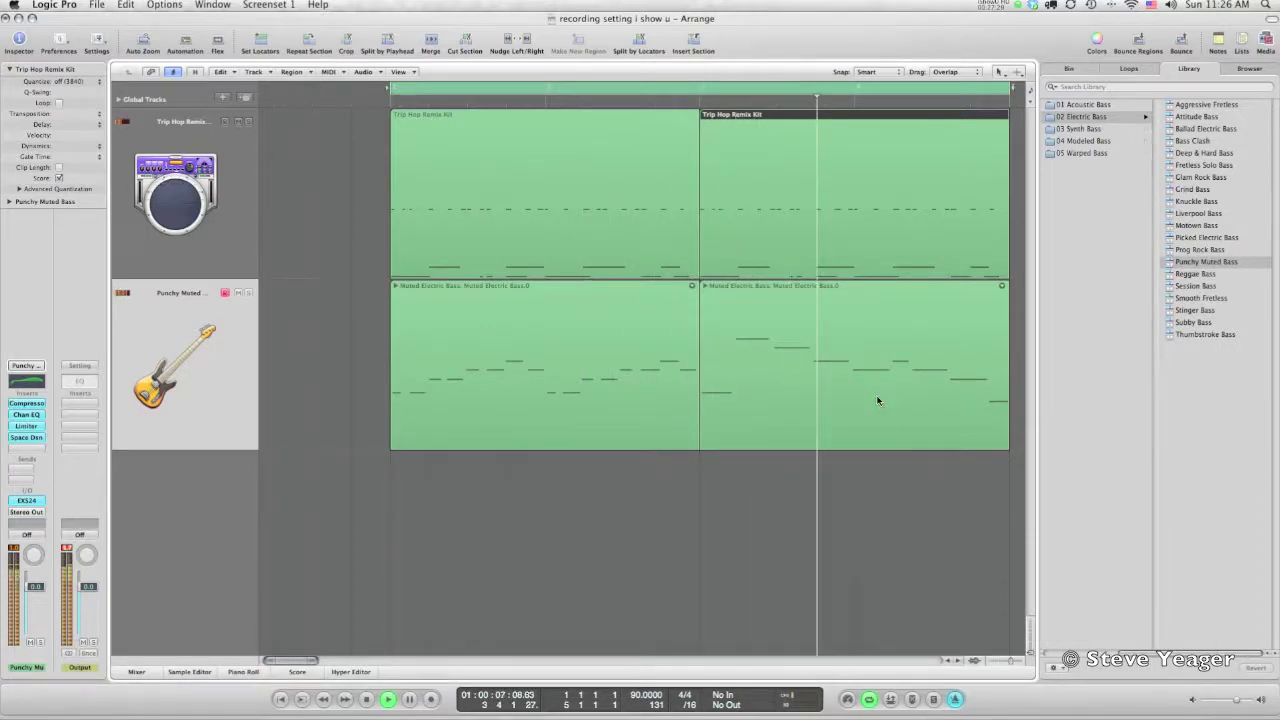
Flatten the first bass take folder into a single region.
{"action": "left_click", "coordinate": [414, 358]}
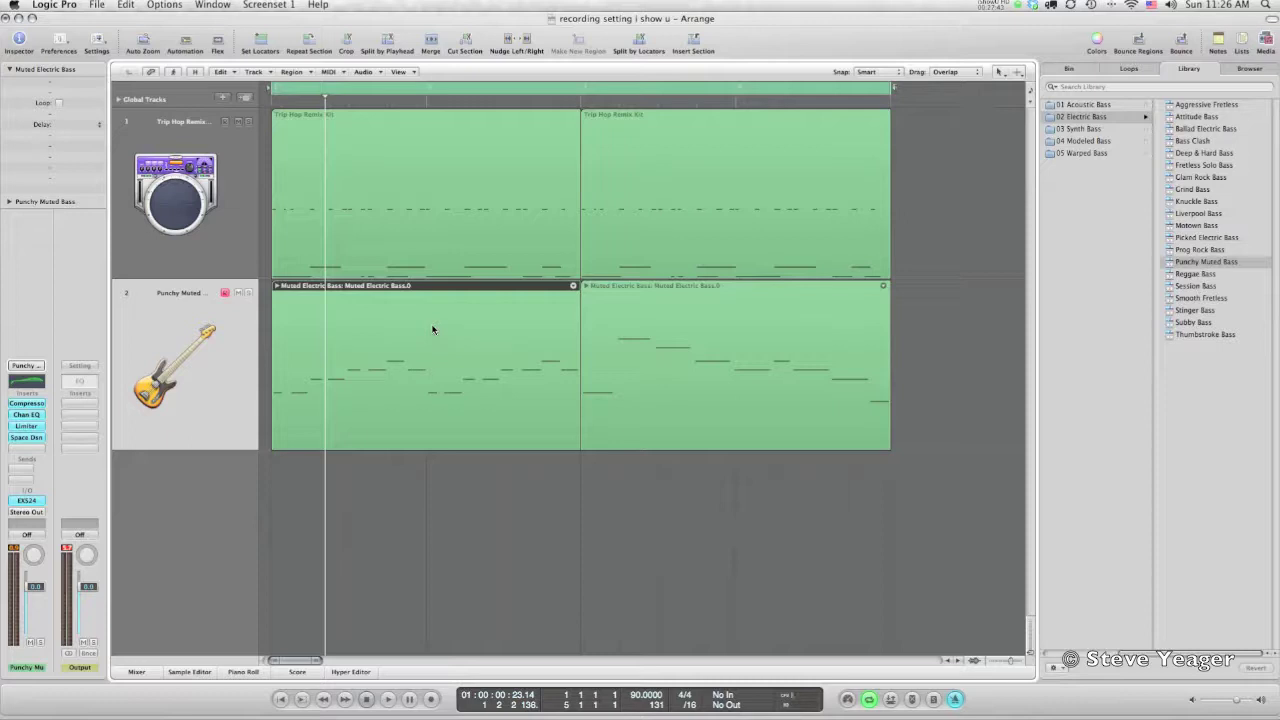
{"action": "left_click", "coordinate": [573, 286]}
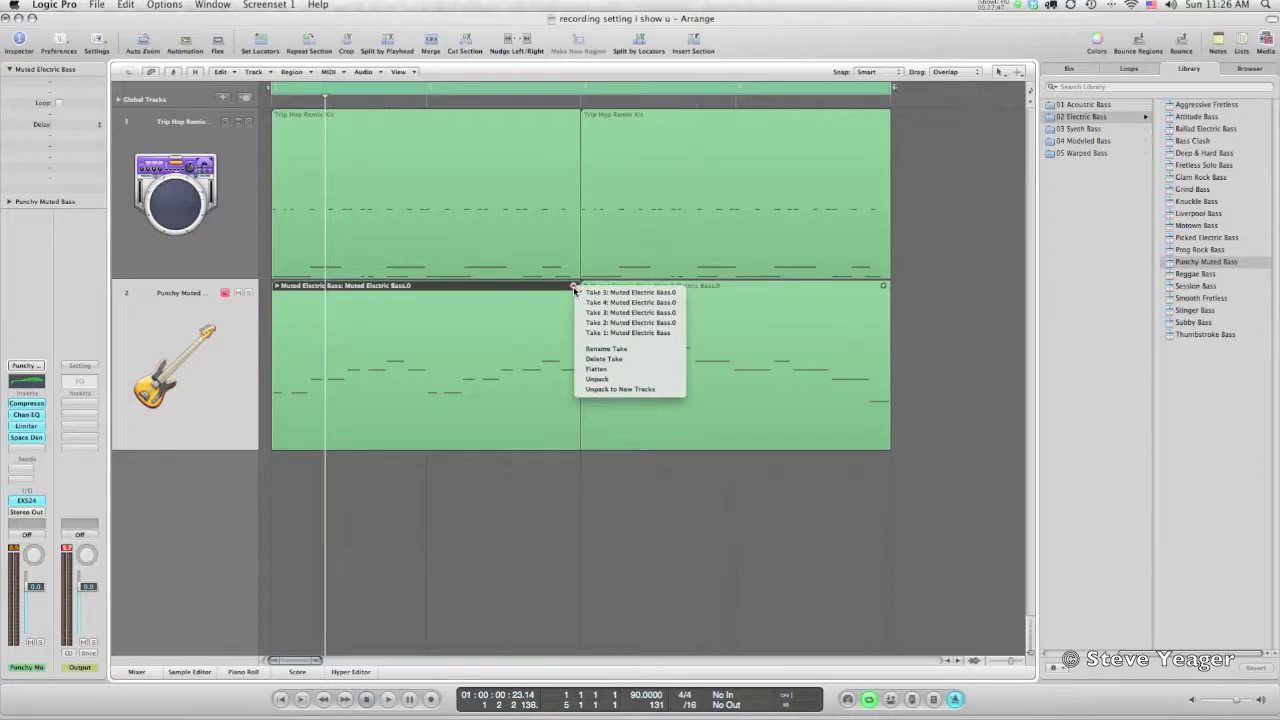
{"action": "left_click", "coordinate": [599, 368]}
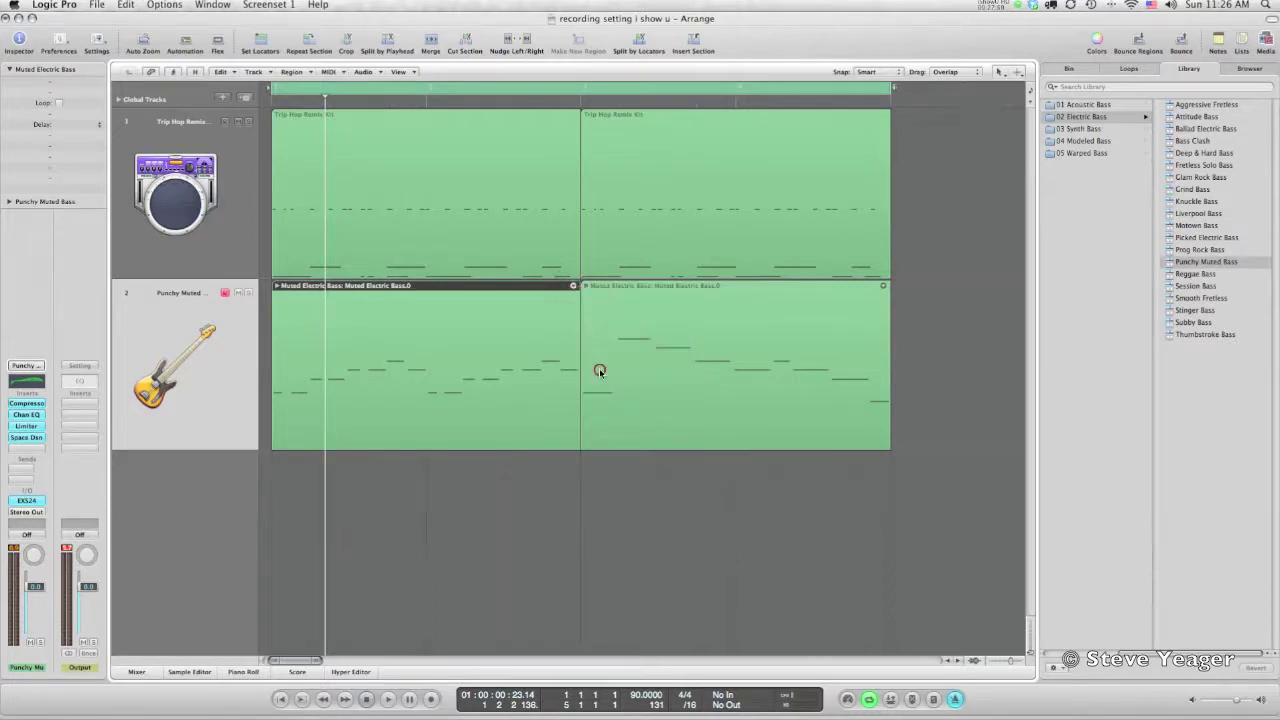
Quantize all notes of the flattened bass region to 1/8-Note and play it back.
{"action": "double_click", "coordinate": [427, 318]}
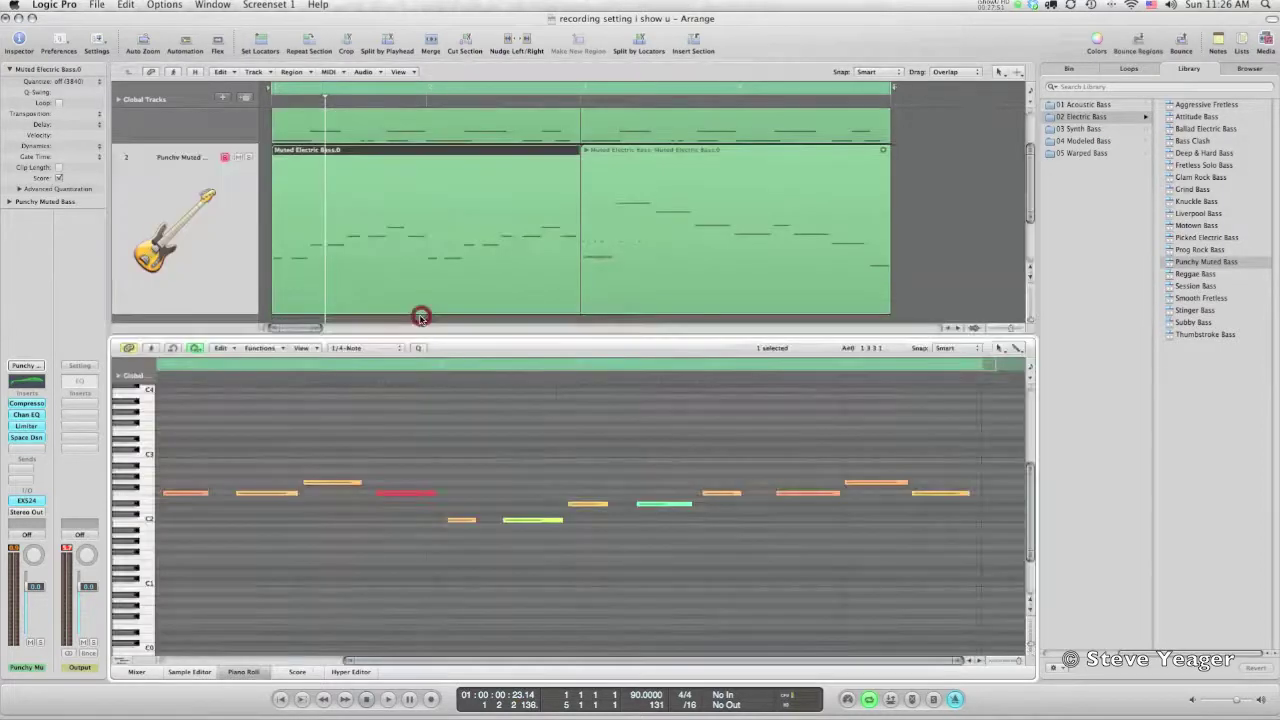
{"action": "left_click", "coordinate": [403, 468]}
{"action": "scroll", "coordinate": [353, 465], "scroll_direction": "left", "scroll_amount": 5}
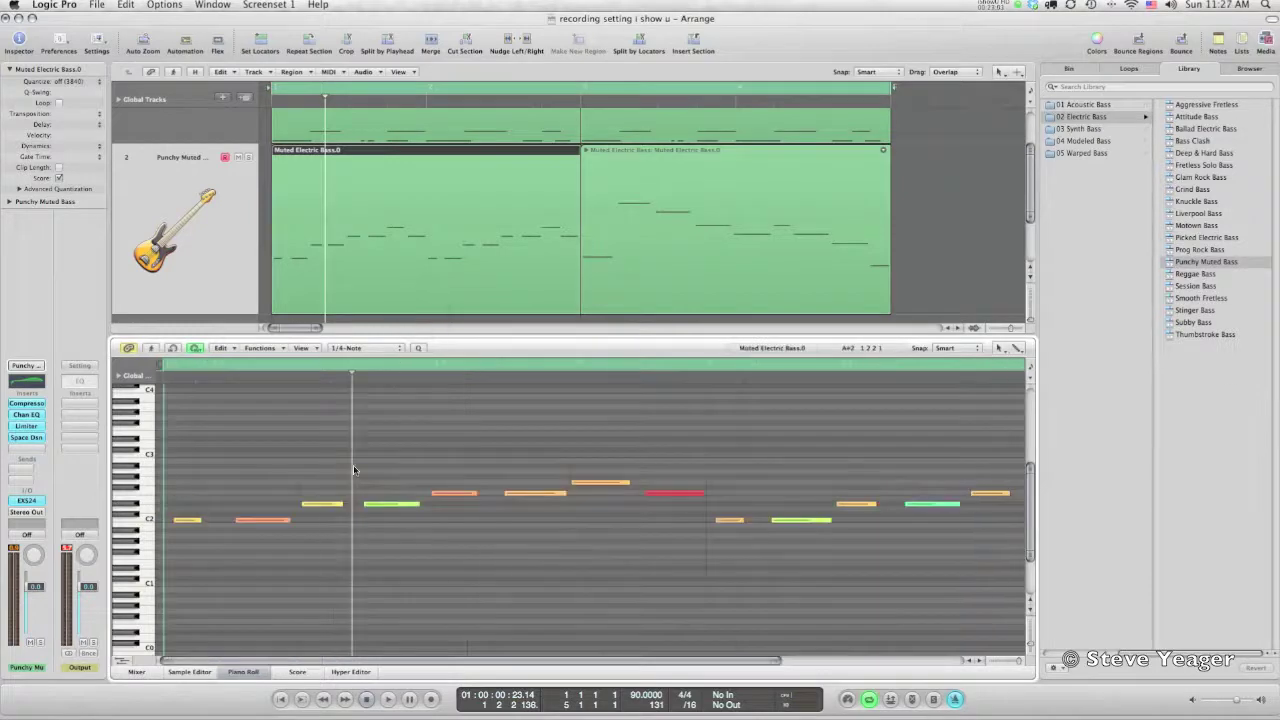
{"action": "key", "text": "super+a"}
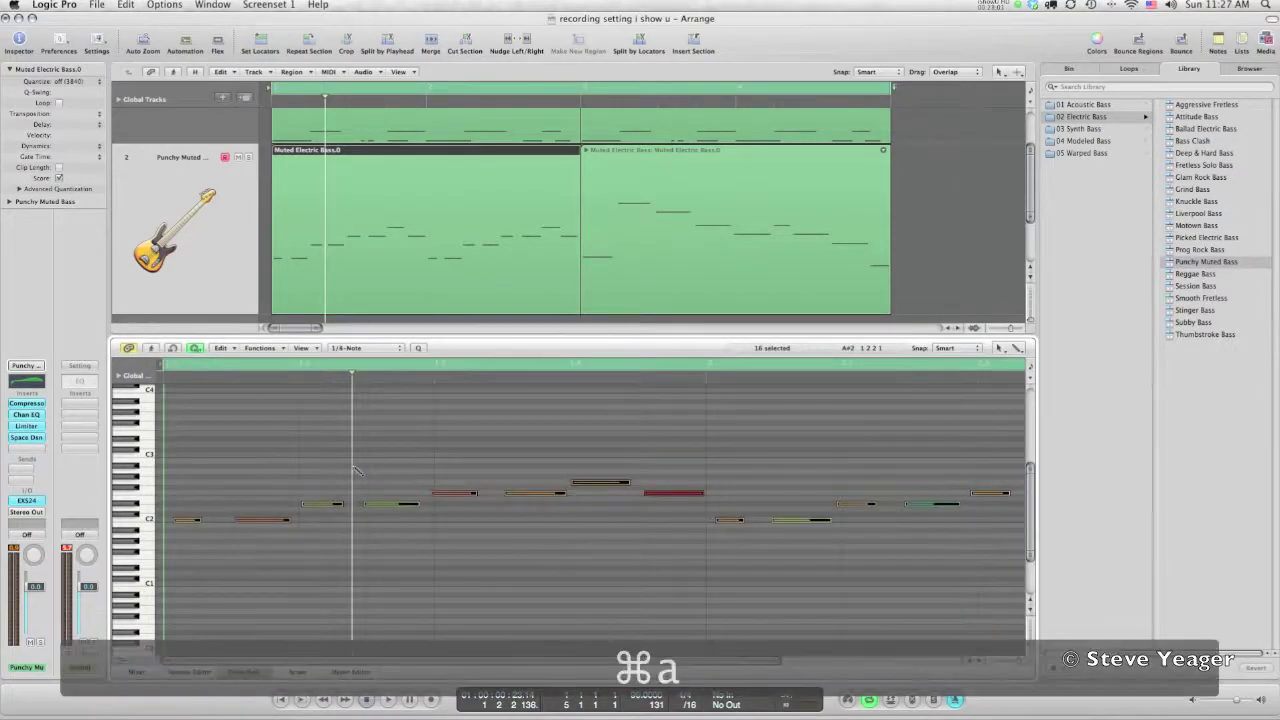
{"action": "left_click", "coordinate": [386, 348]}
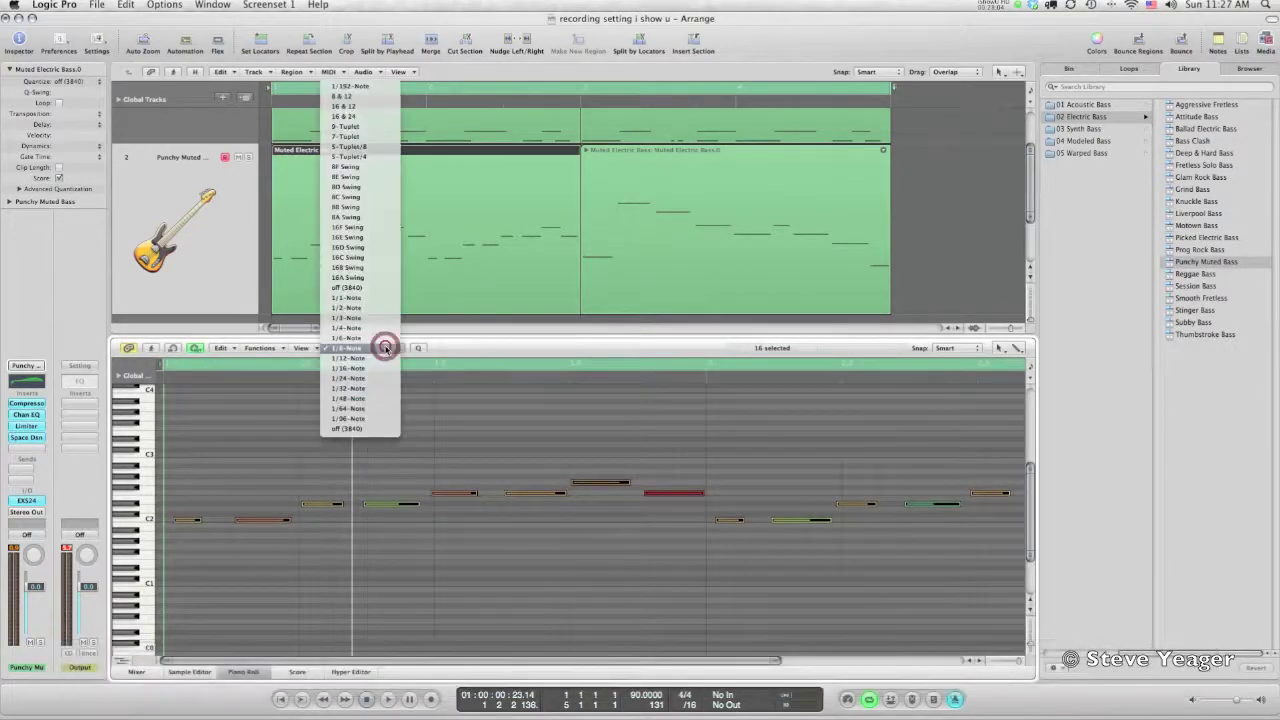
{"action": "left_click", "coordinate": [385, 346]}
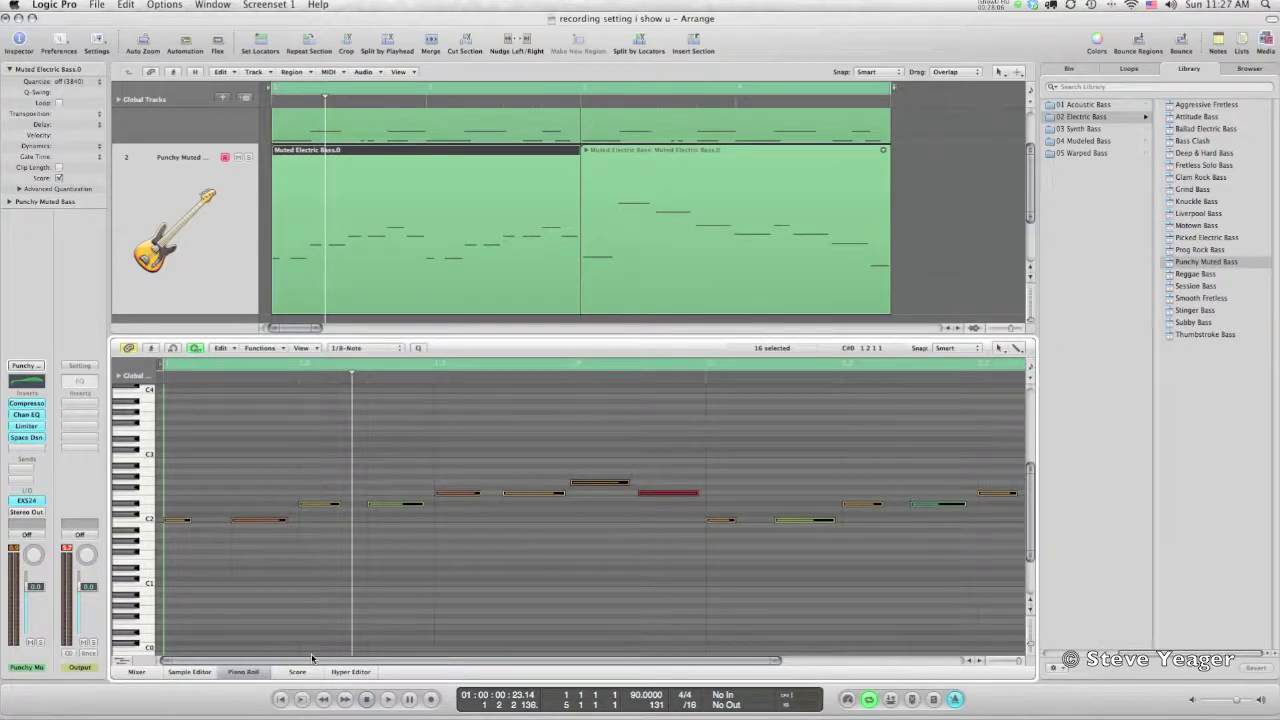
{"action": "left_click", "coordinate": [255, 671]}
{"action": "key", "text": "space"}
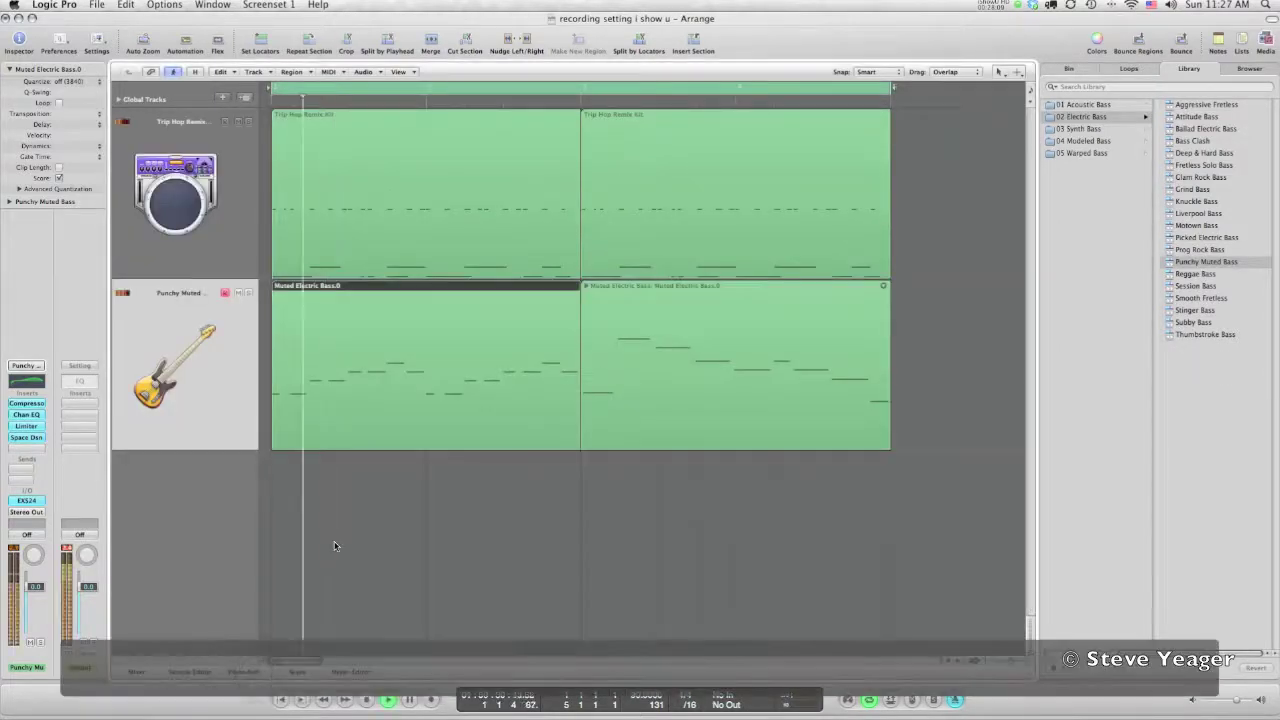
Set Overlapping Recordings in Cycle record to create new muted tracks.
{"action": "right_click", "coordinate": [440, 699]}
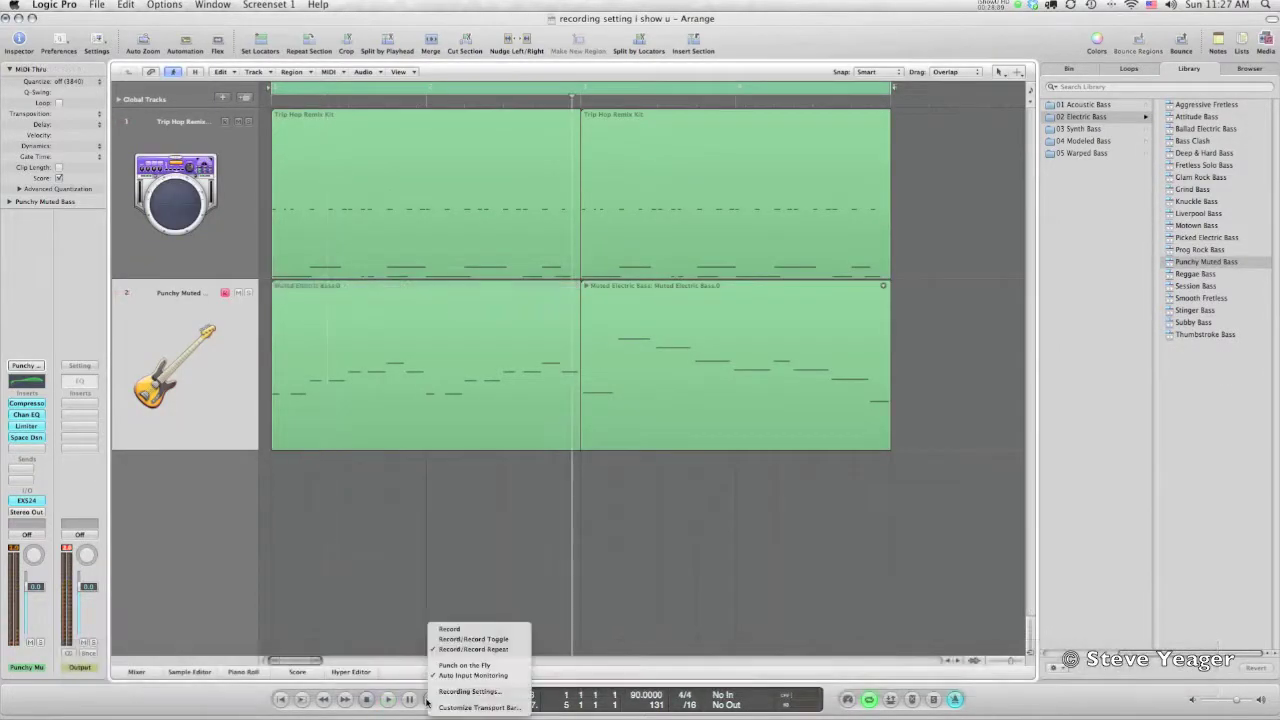
{"action": "left_click", "coordinate": [441, 699]}
{"action": "left_click", "coordinate": [733, 385]}
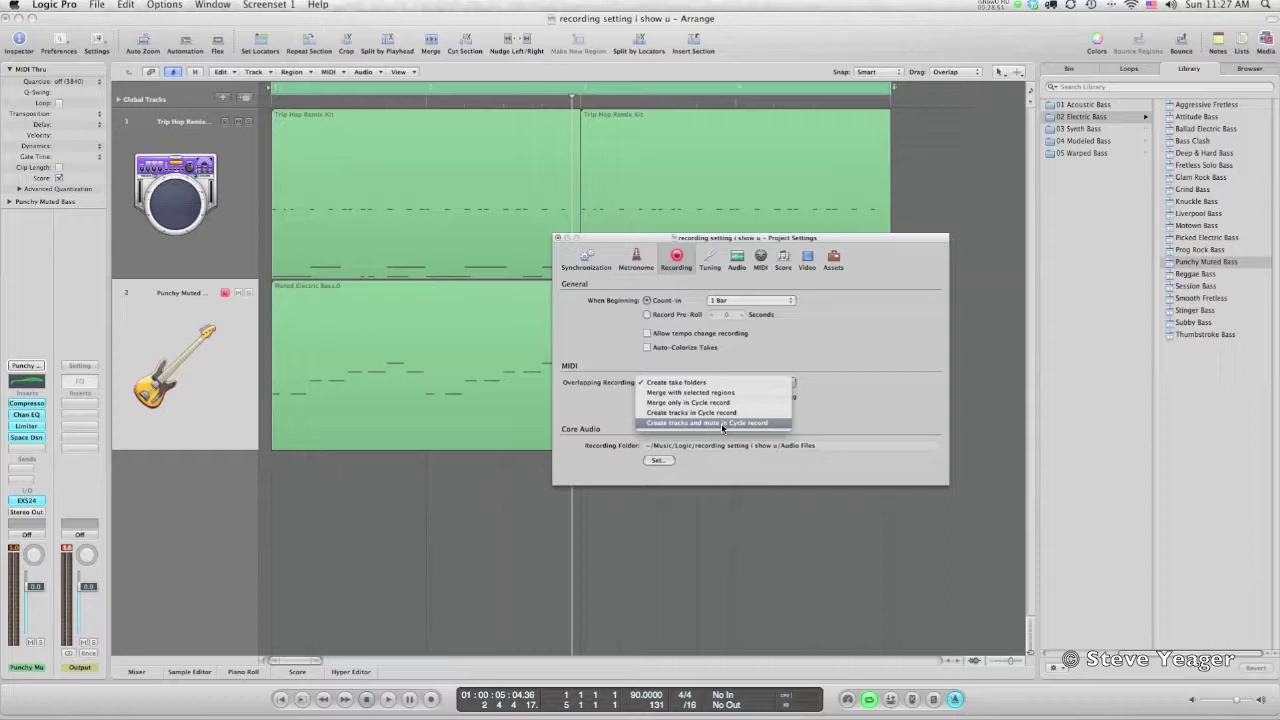
{"action": "left_click", "coordinate": [721, 423]}
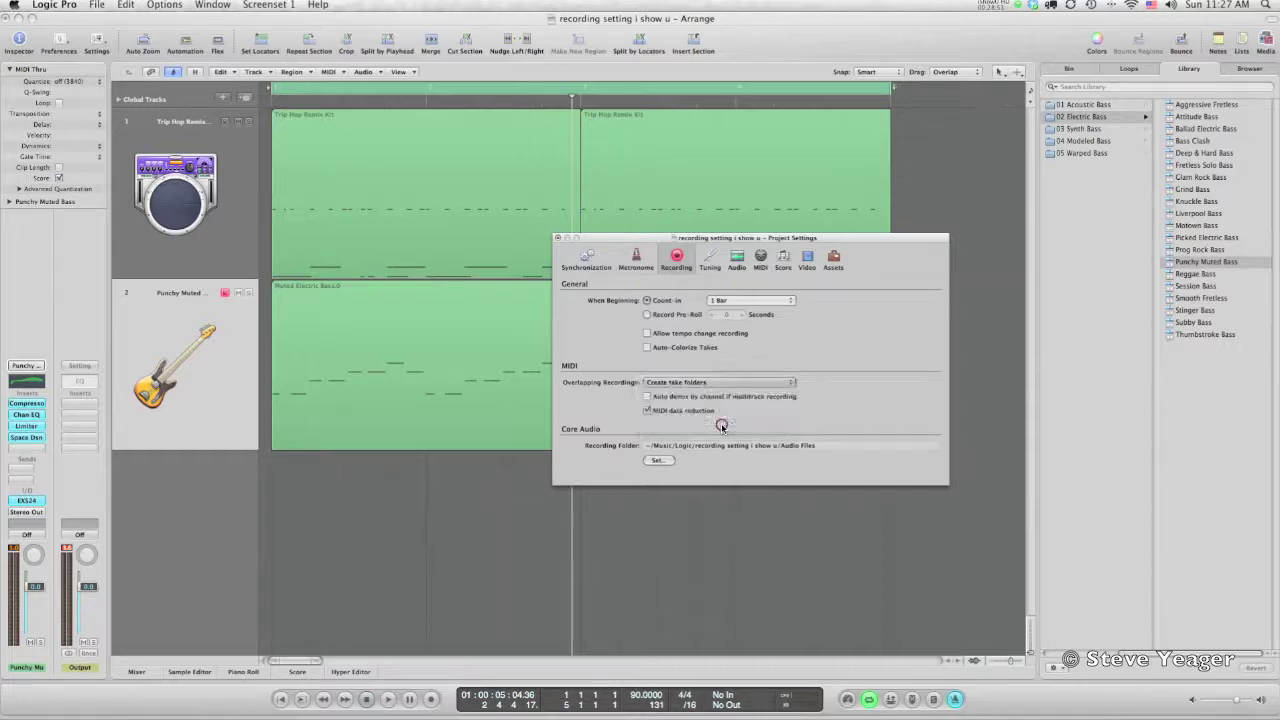
Record the bass again over the cycle, creating separate muted take tracks.
{"action": "left_click", "coordinate": [239, 337]}
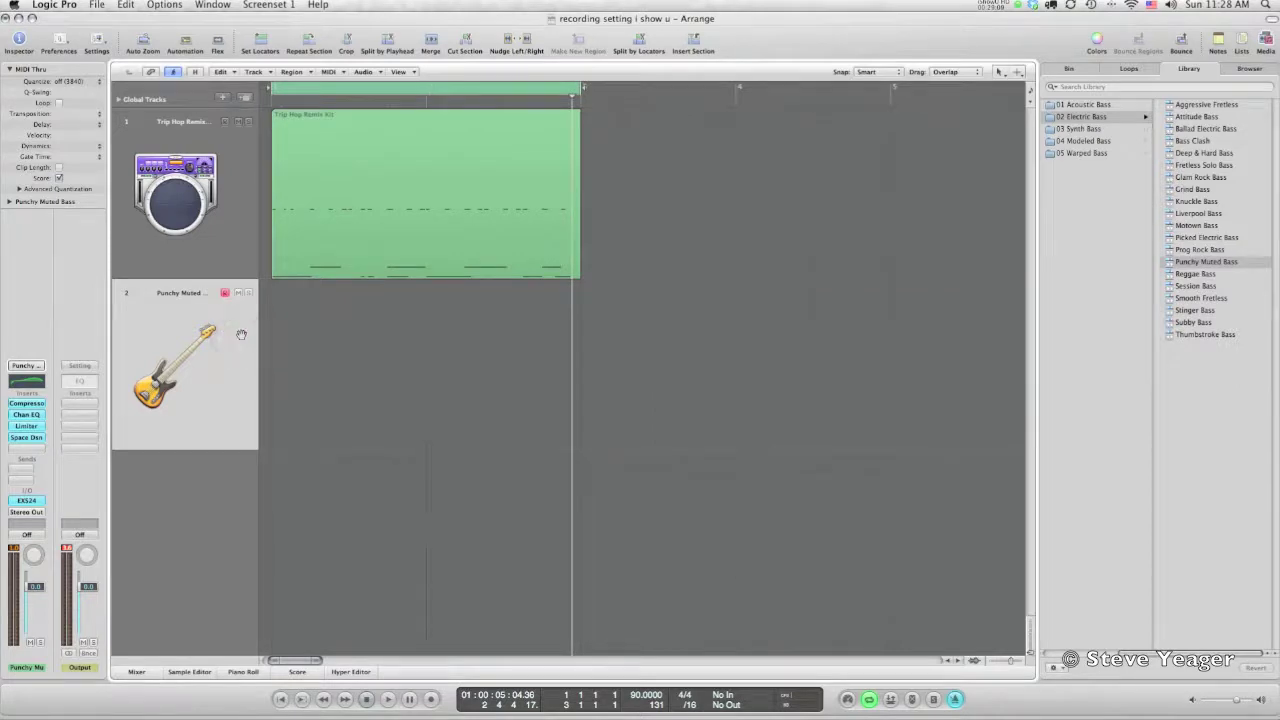
{"action": "key", "text": "r"}
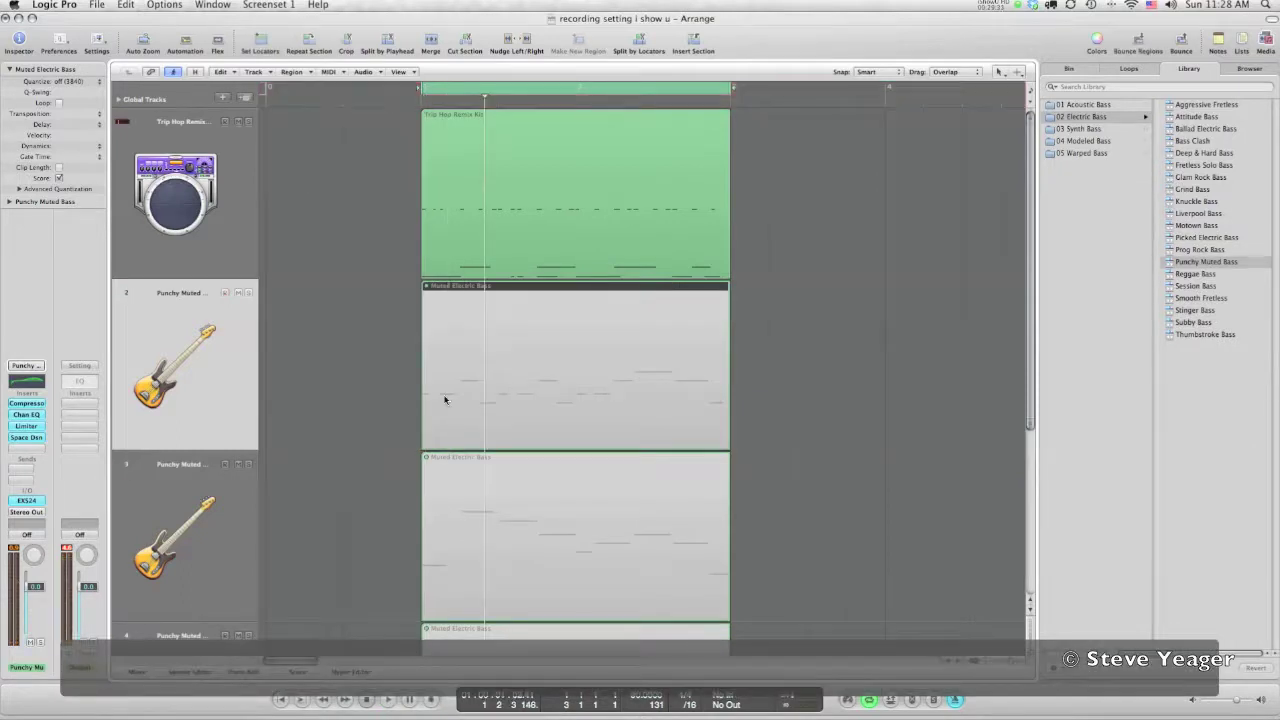
{"action": "scroll", "coordinate": [470, 365], "scroll_direction": "down", "scroll_amount": 4}
{"action": "scroll", "coordinate": [475, 357], "scroll_direction": "up", "scroll_amount": 4}
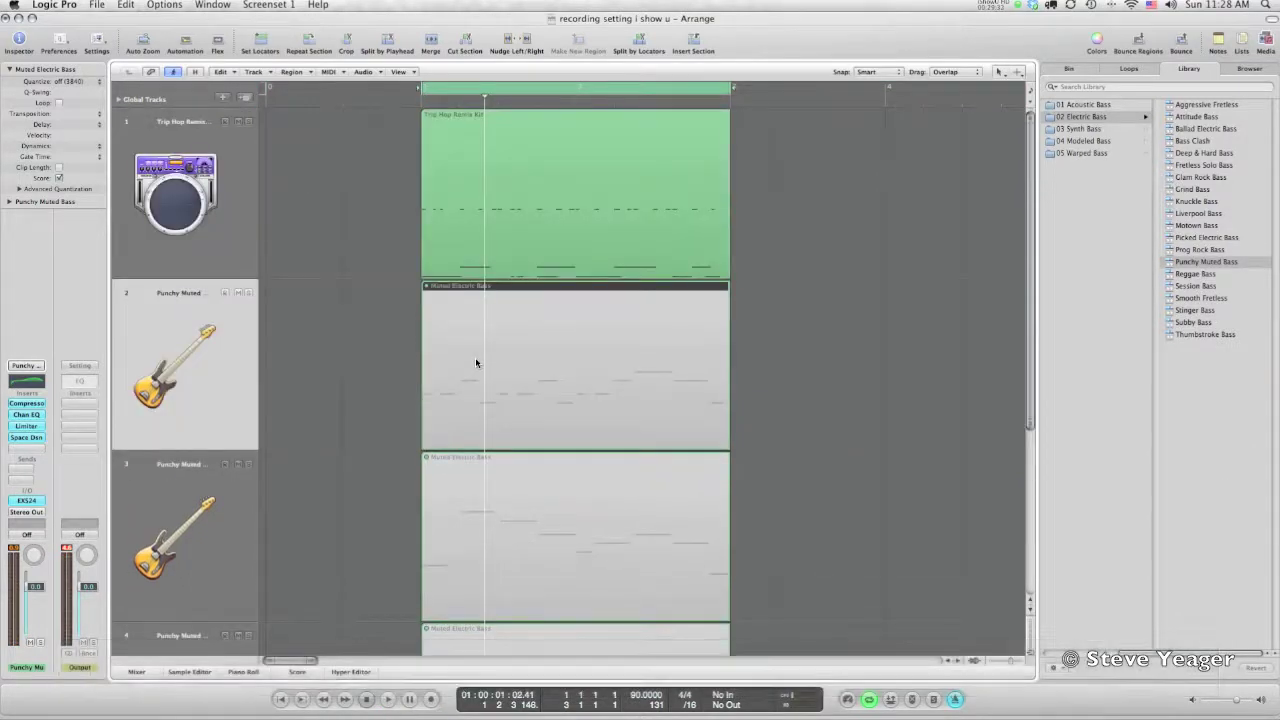
{"action": "left_click", "coordinate": [475, 357]}
{"action": "left_click", "coordinate": [437, 314]}
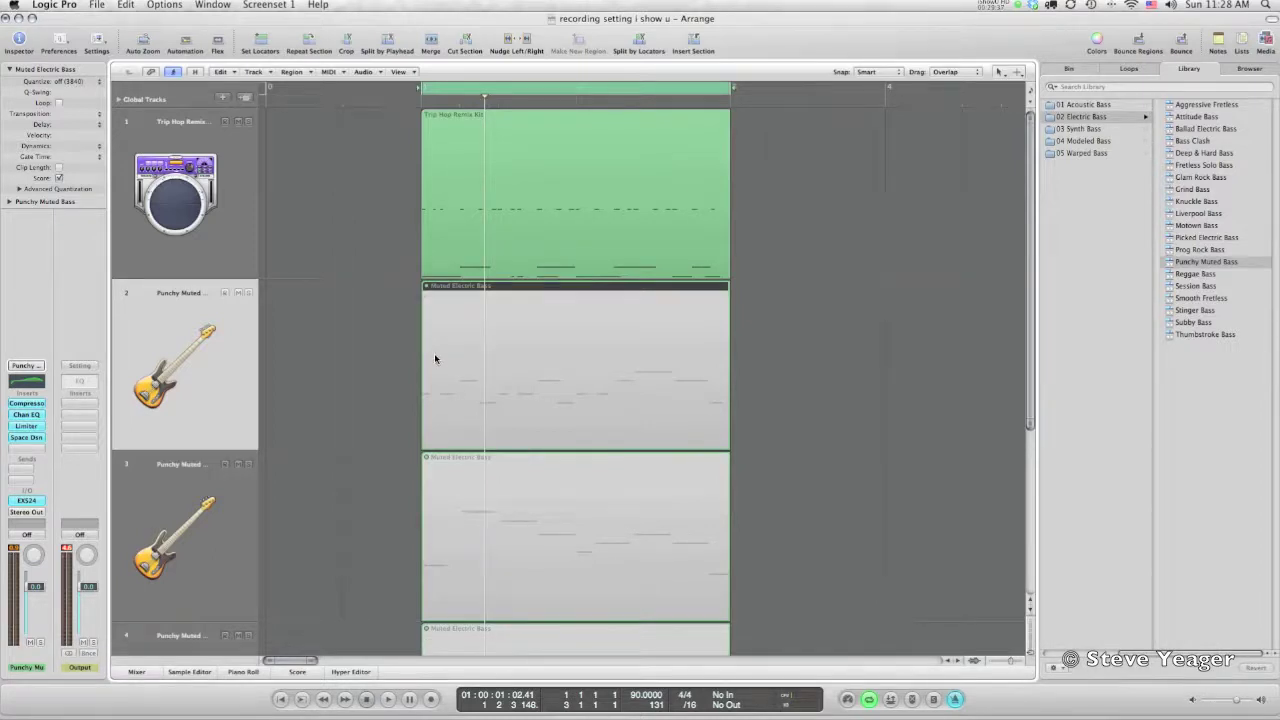
Unmute the first recorded bass take and play it back.
{"action": "key", "text": "m"}
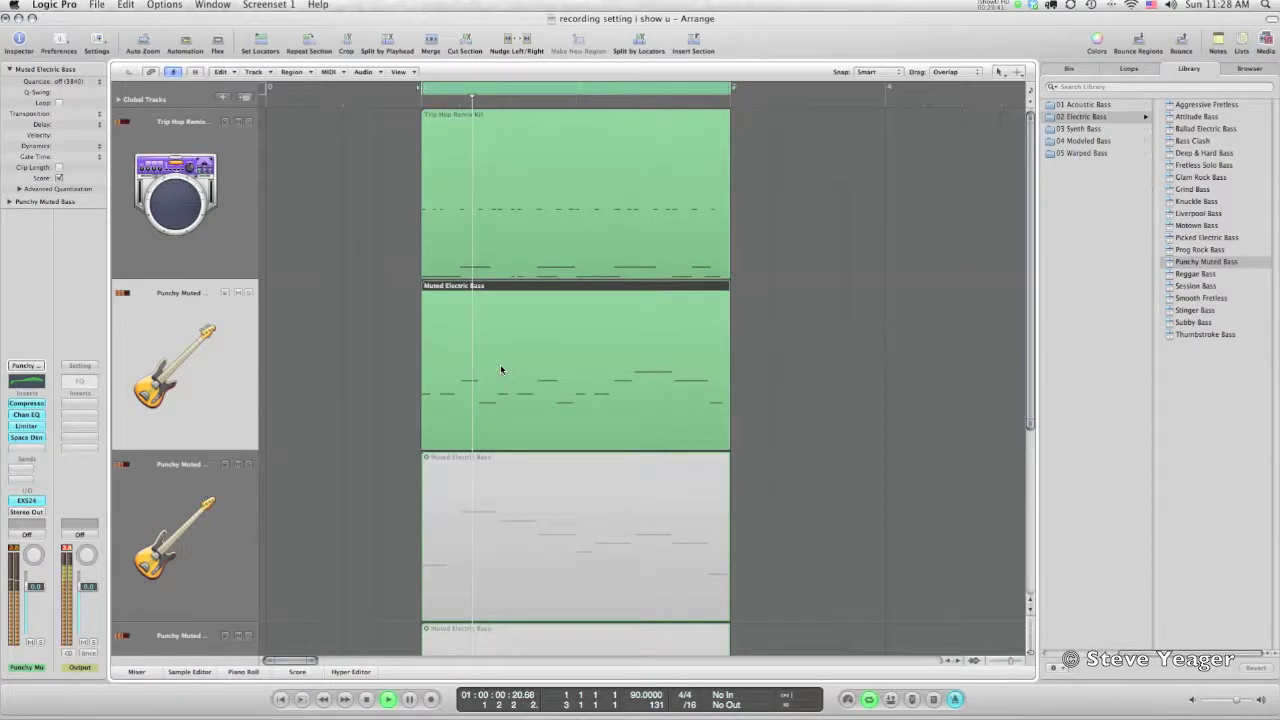
{"action": "key", "text": "space"}
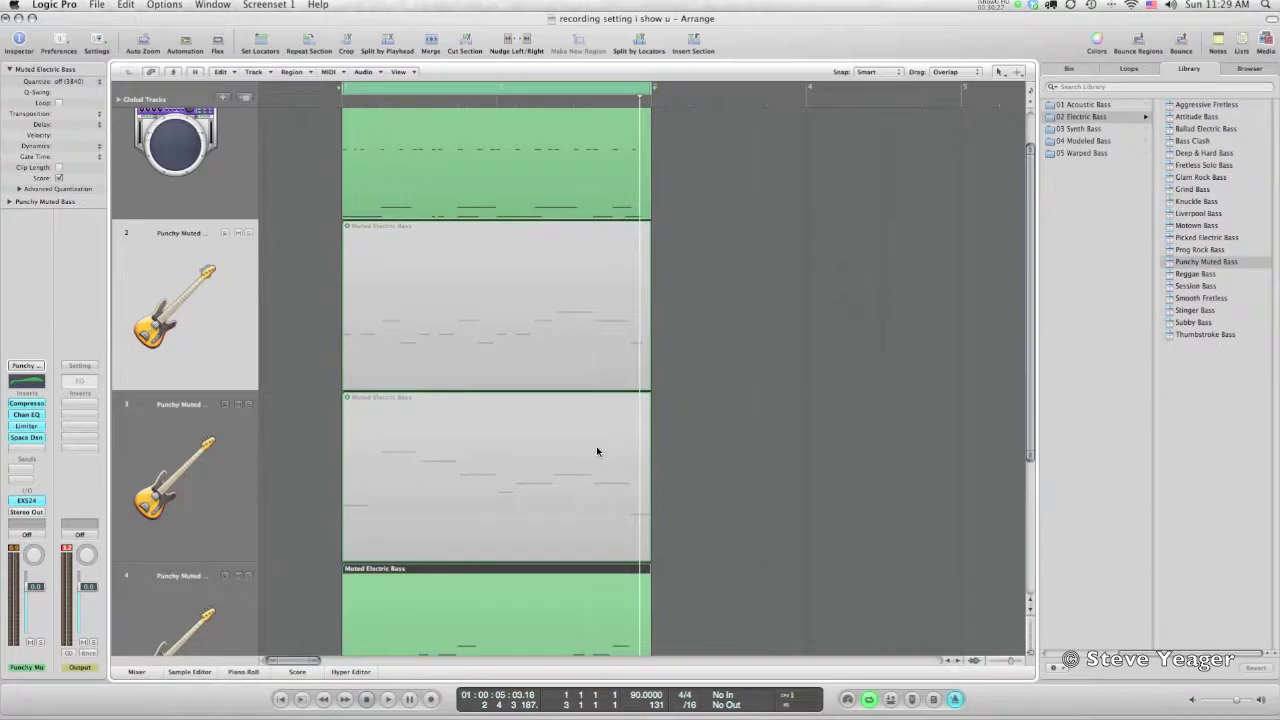
{"action": "scroll", "coordinate": [597, 451], "scroll_direction": "down", "scroll_amount": 1}
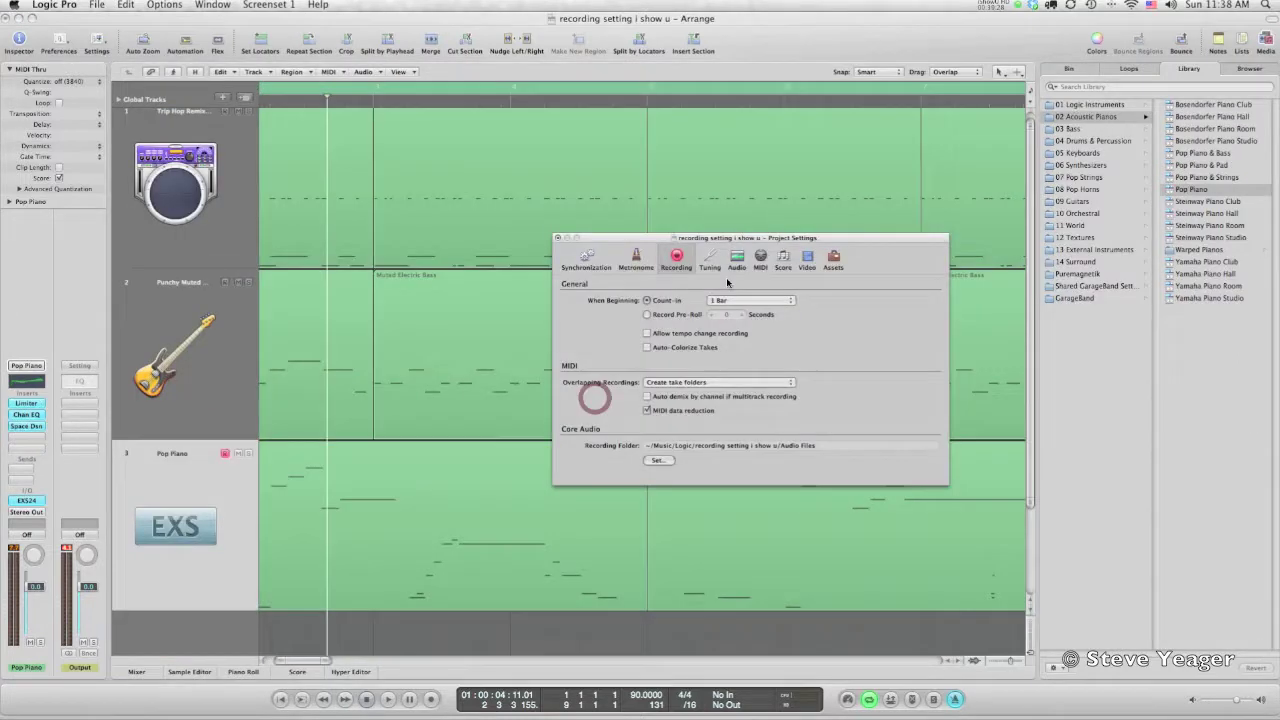
{"action": "left_click", "coordinate": [770, 382]}
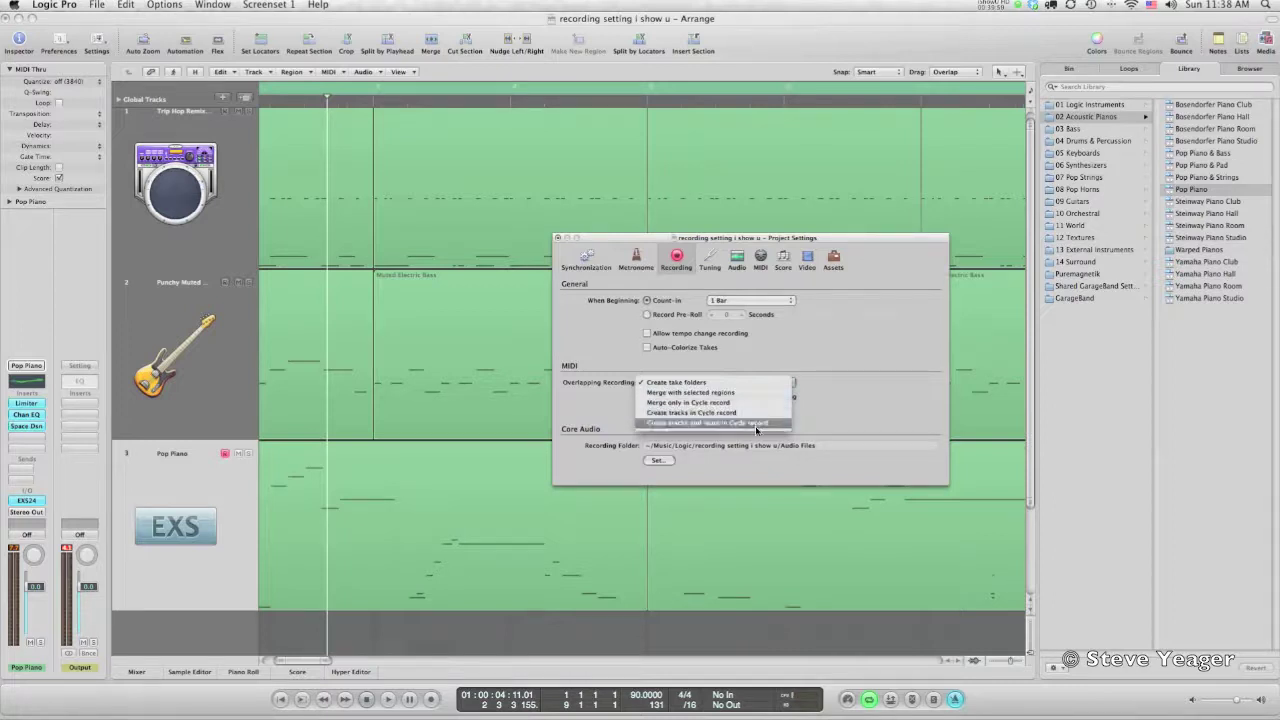
{"action": "left_click", "coordinate": [720, 373]}
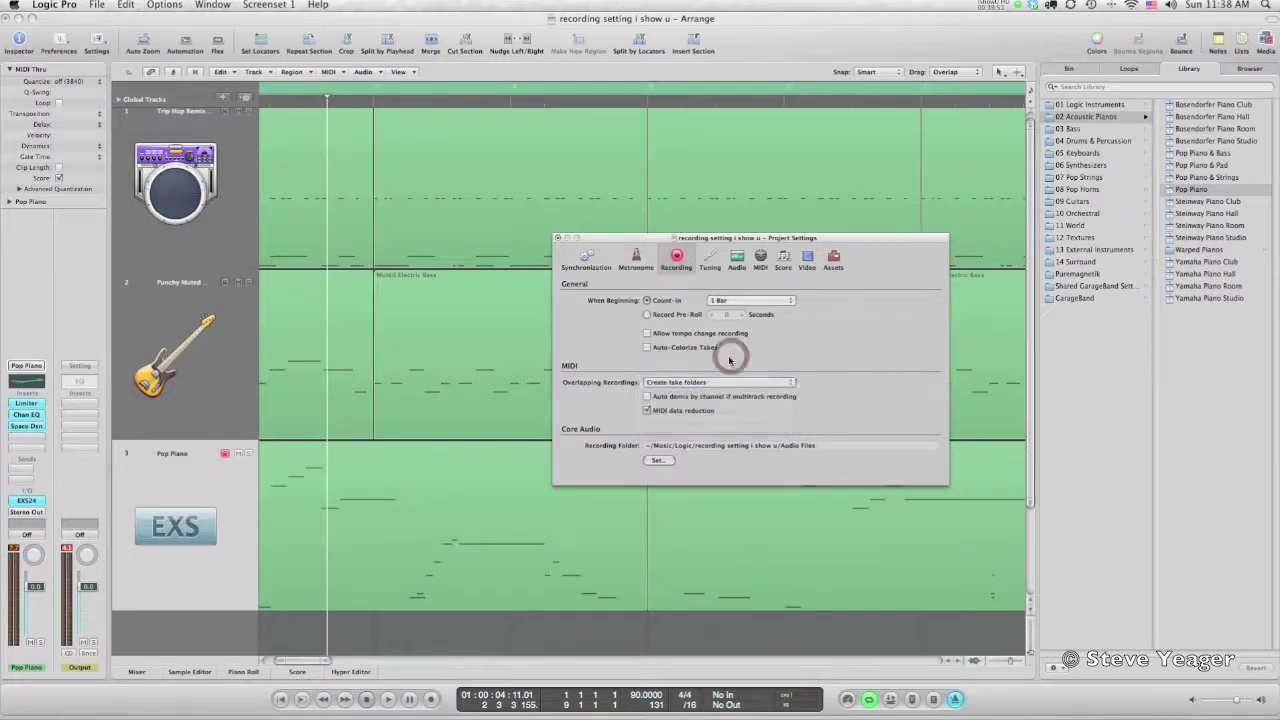